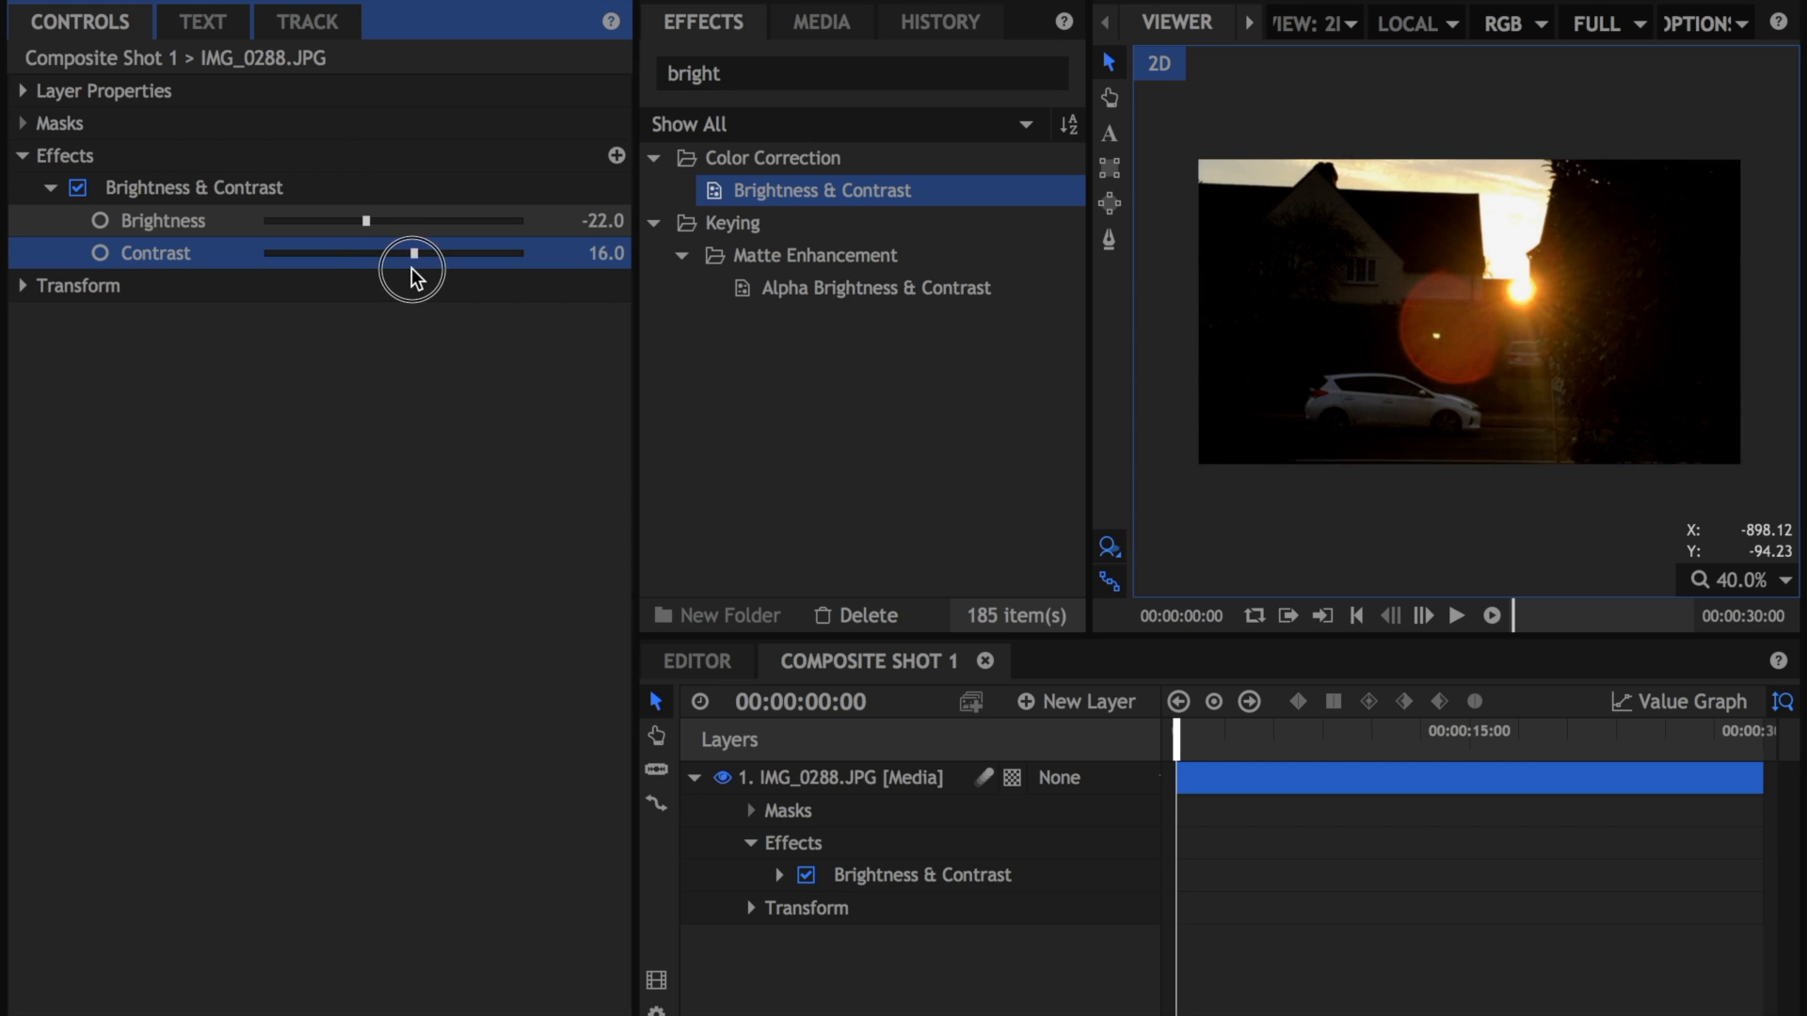
Step: Toggle the Brightness & Contrast effect off to compare the image, and raise its Brightness to 4.0
{"action": "left_click", "coordinate": [78, 188]}
{"action": "left_click", "coordinate": [77, 190]}
{"action": "left_click", "coordinate": [77, 191]}
{"action": "left_click_drag", "start_coordinate": [377, 222], "coordinate": [397, 222]}
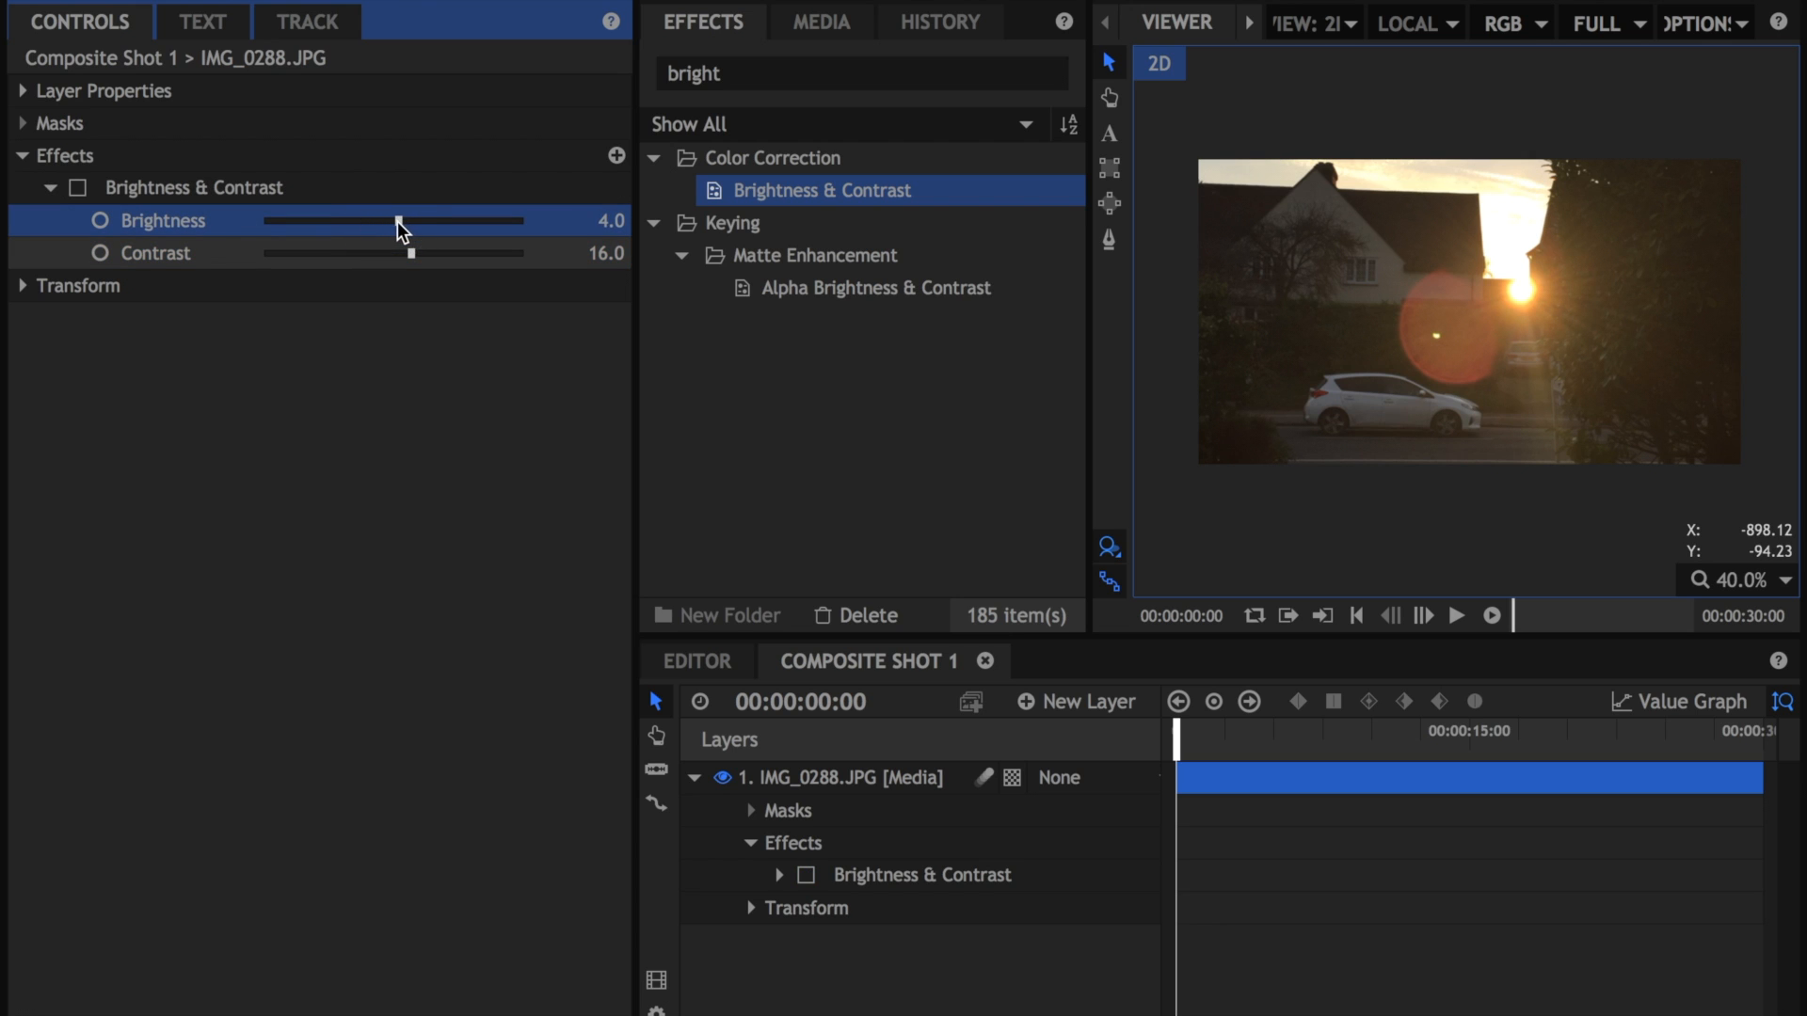
Step: Delete the Brightness & Contrast effect from IMG_0288.JPG and add the Curves effect in its place
{"action": "left_click", "coordinate": [256, 181]}
{"action": "key", "text": "Delete"}
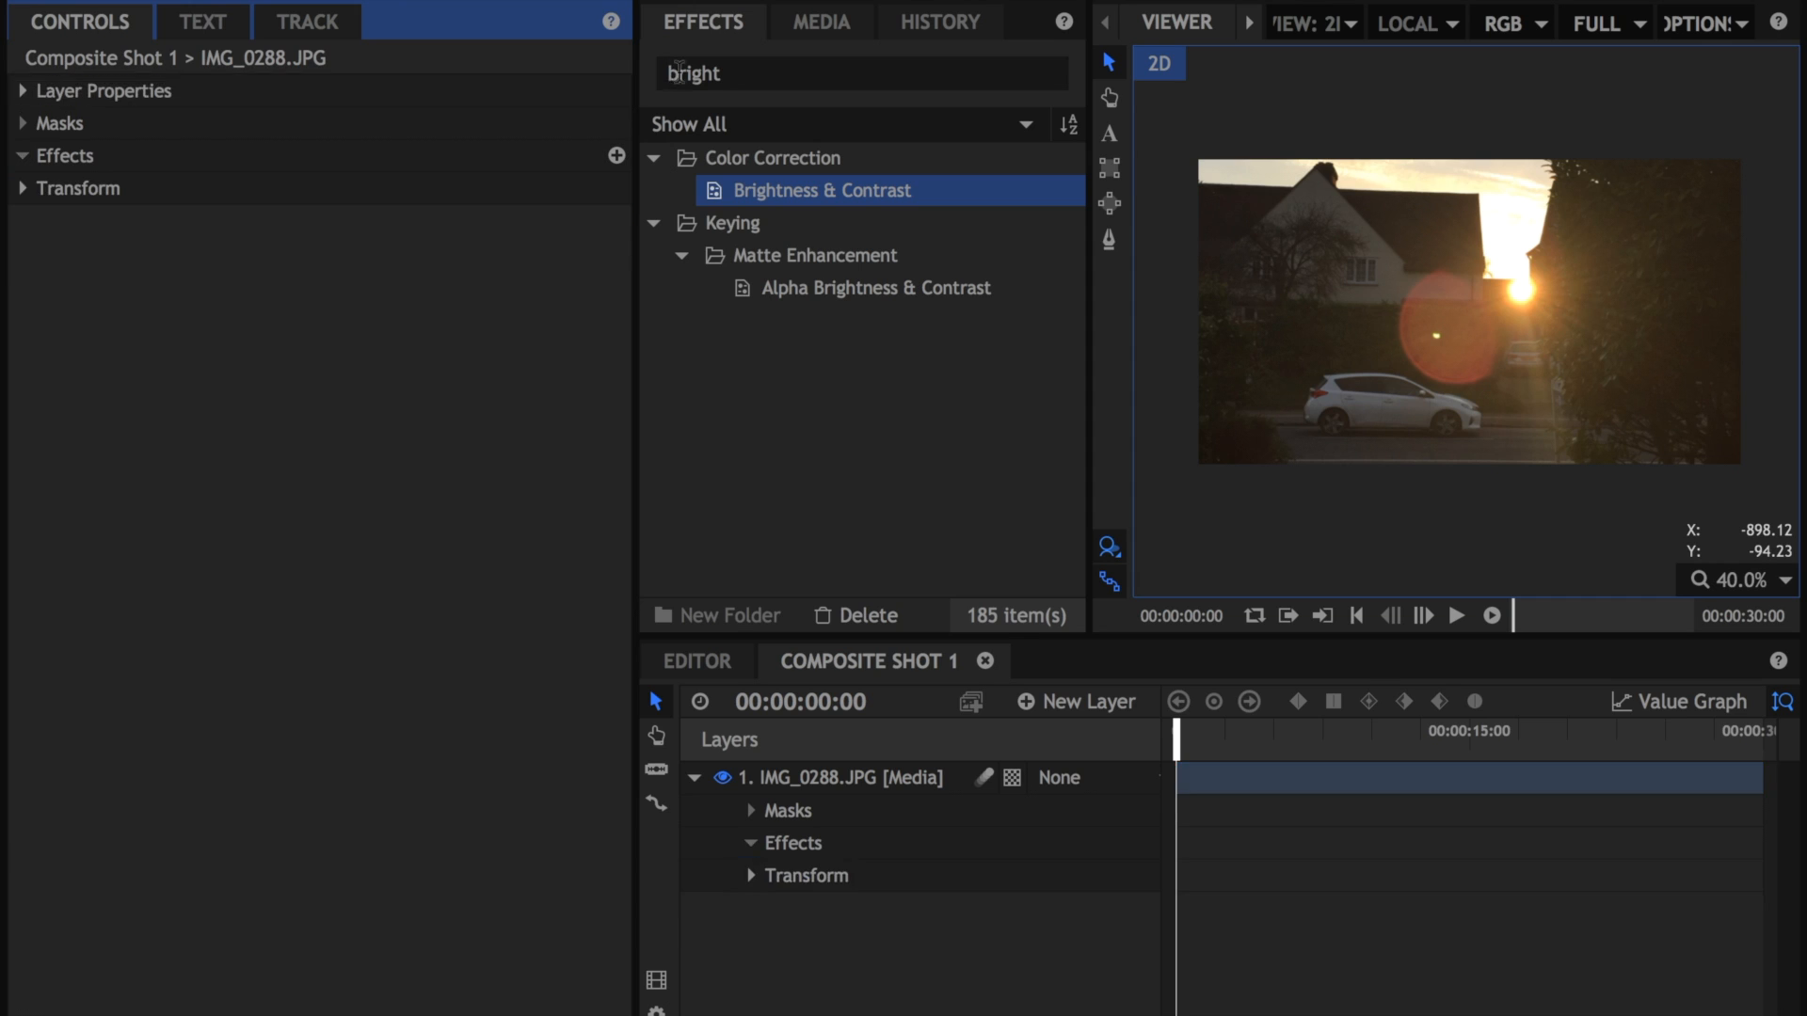
{"action": "left_click", "coordinate": [694, 74]}
{"action": "key", "text": "BackSpace"}
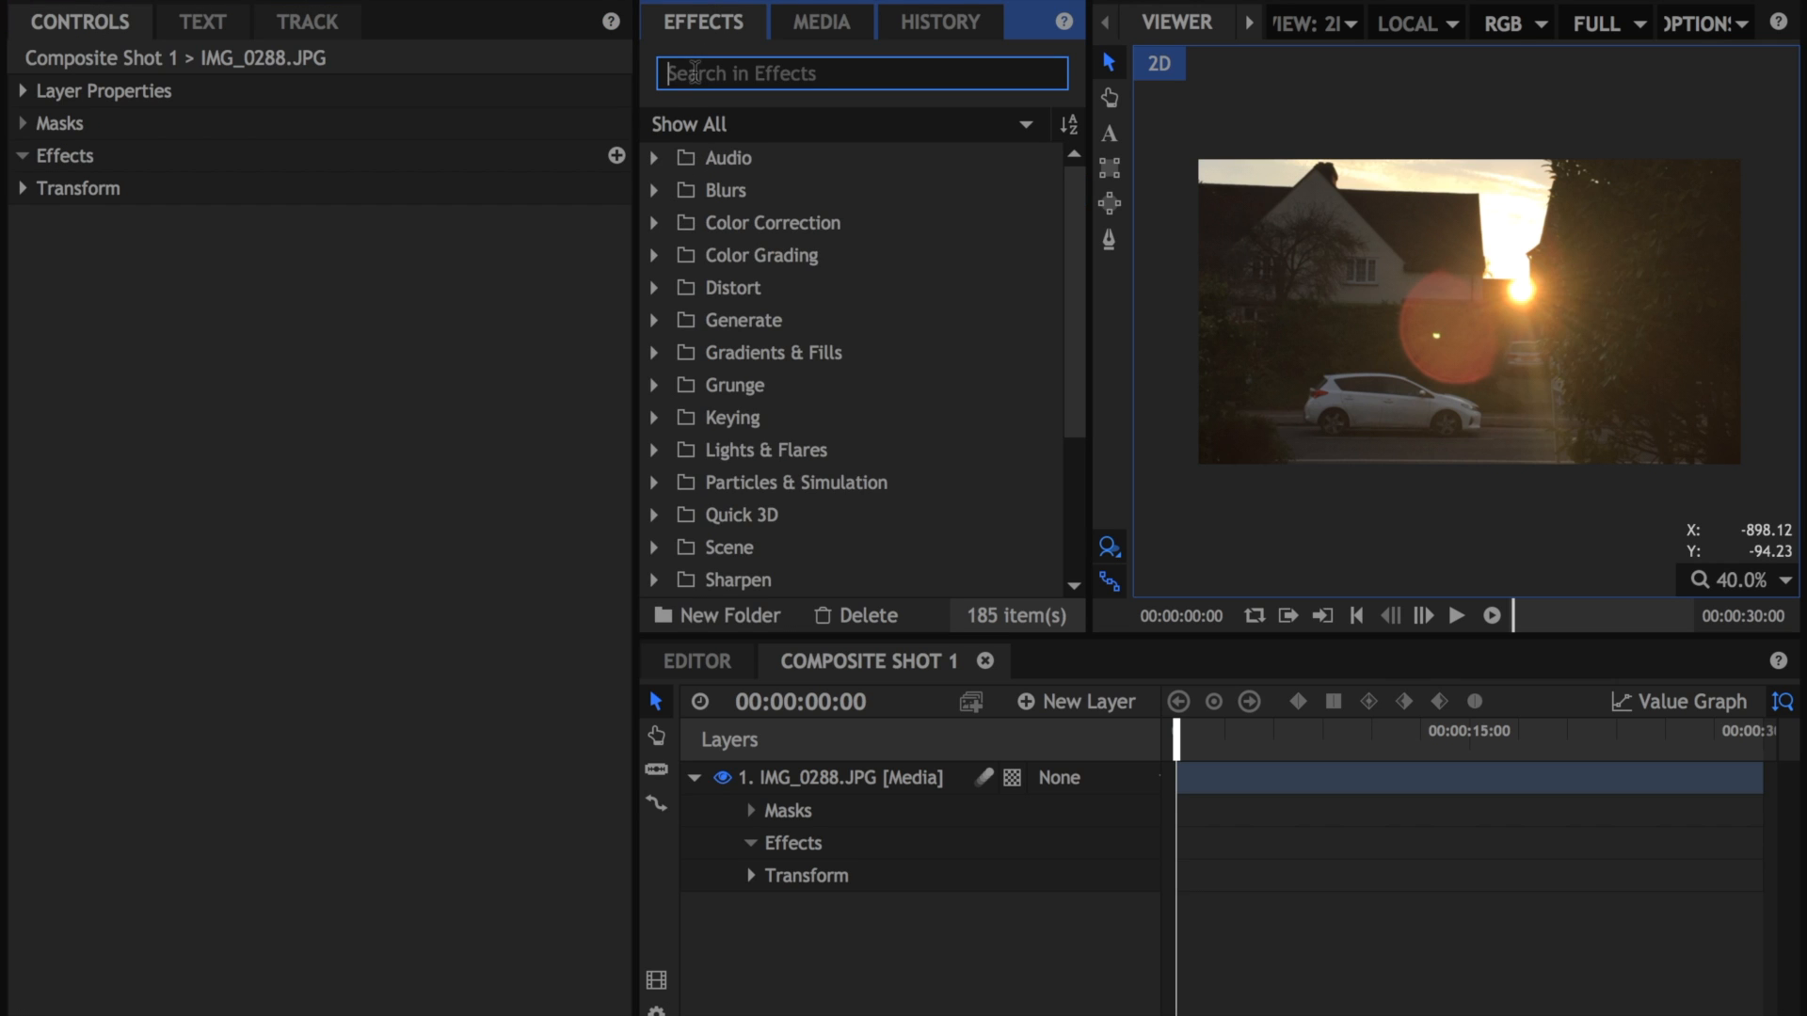
{"action": "type", "text": "curves"}
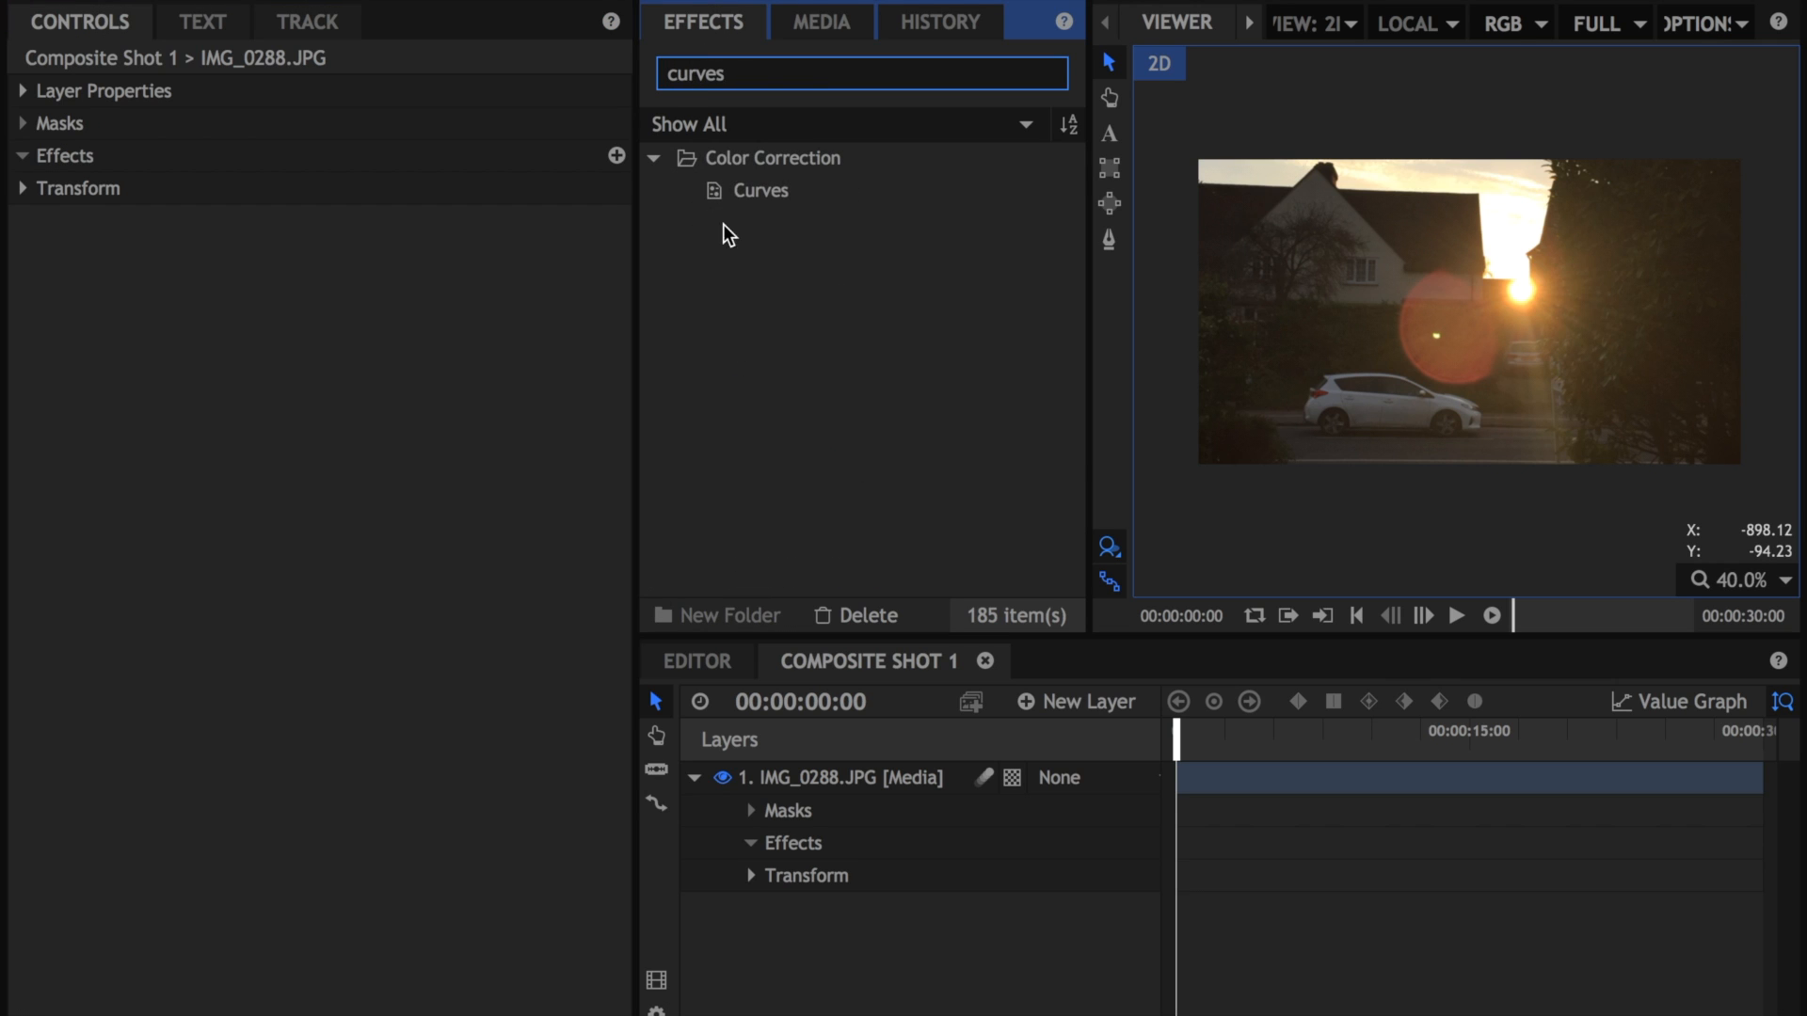
{"action": "left_click_drag", "start_coordinate": [744, 191], "coordinate": [365, 563]}
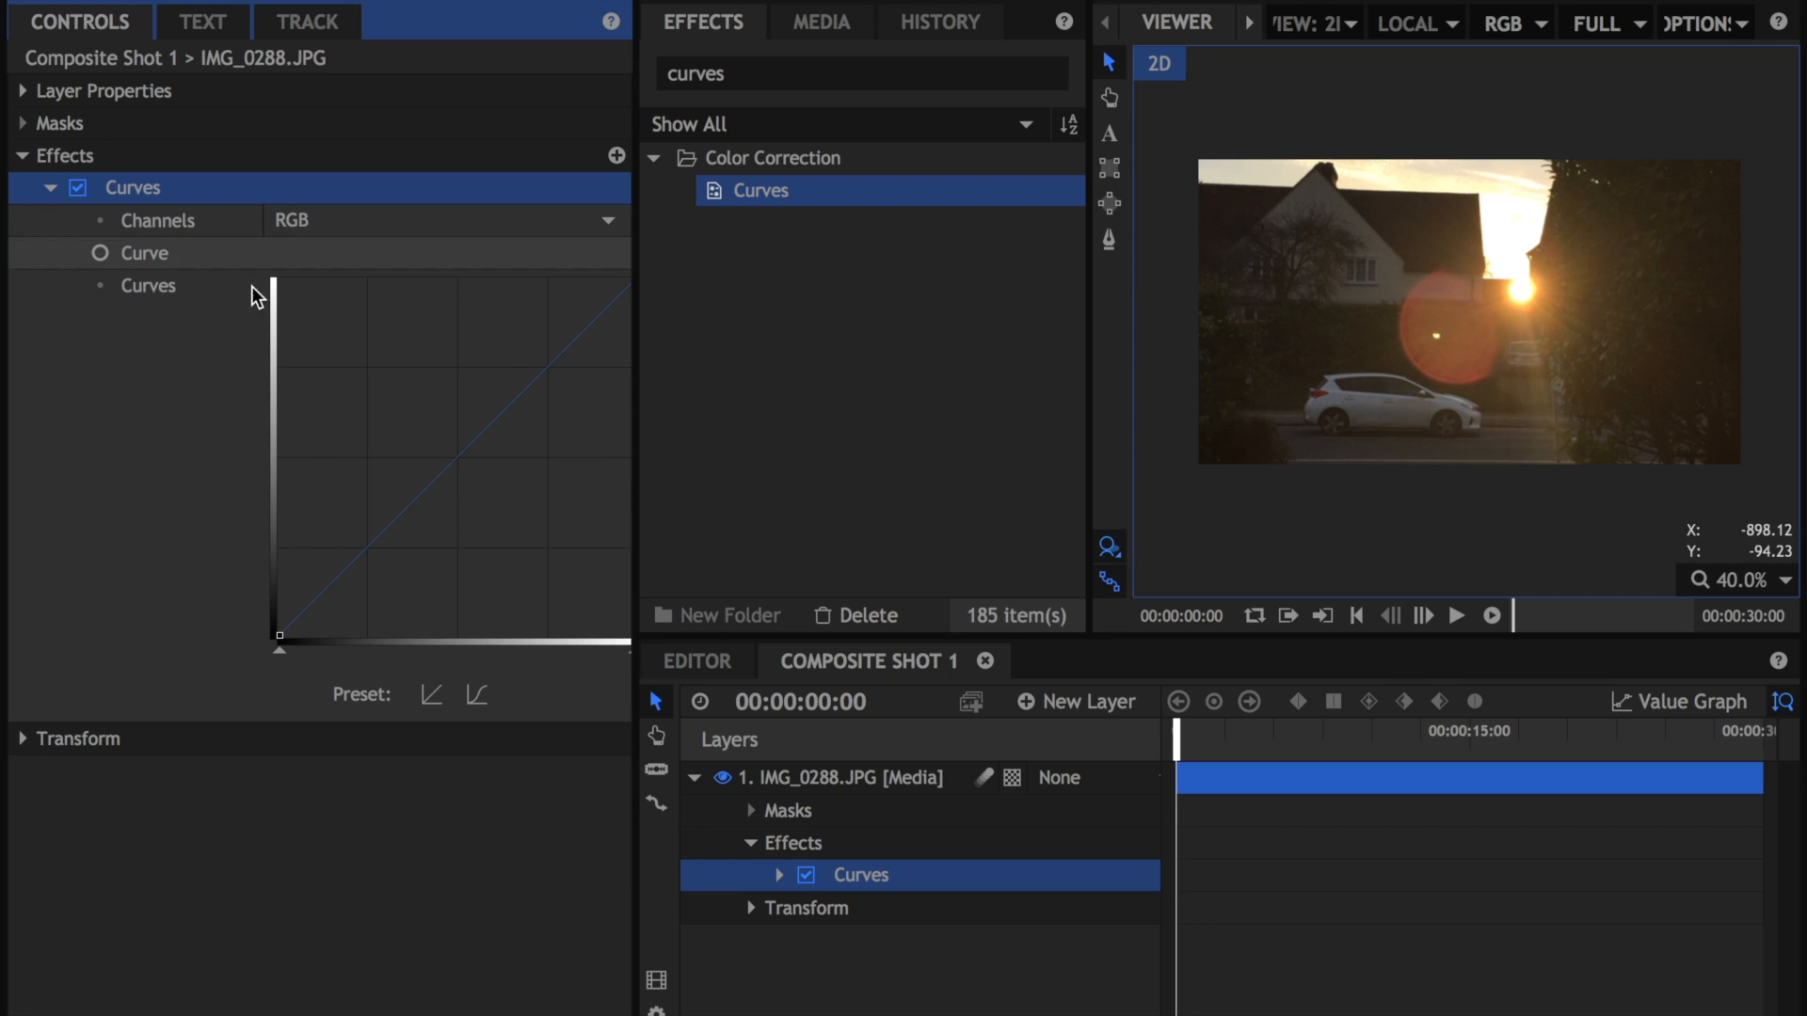
Step: Try bending the RGB curve with several control points, and reset it to the straight-line preset
{"action": "left_click_drag", "start_coordinate": [461, 459], "coordinate": [477, 482]}
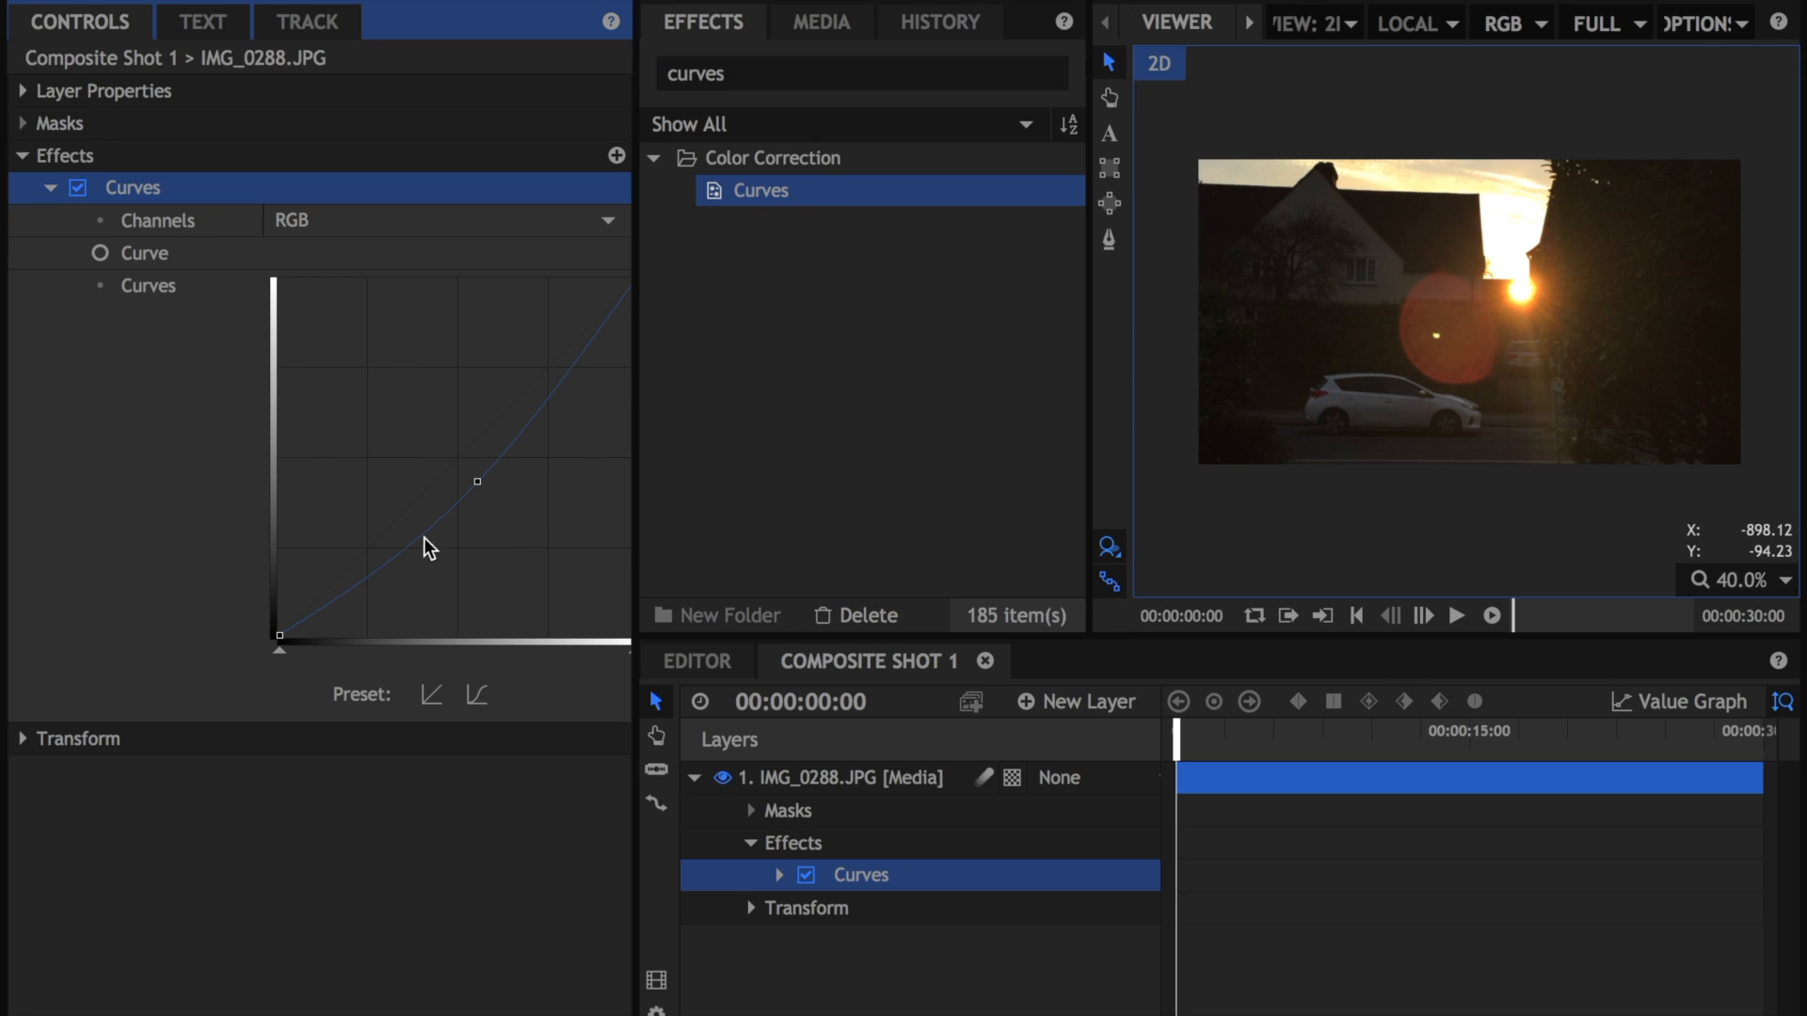
{"action": "double_click", "coordinate": [477, 482]}
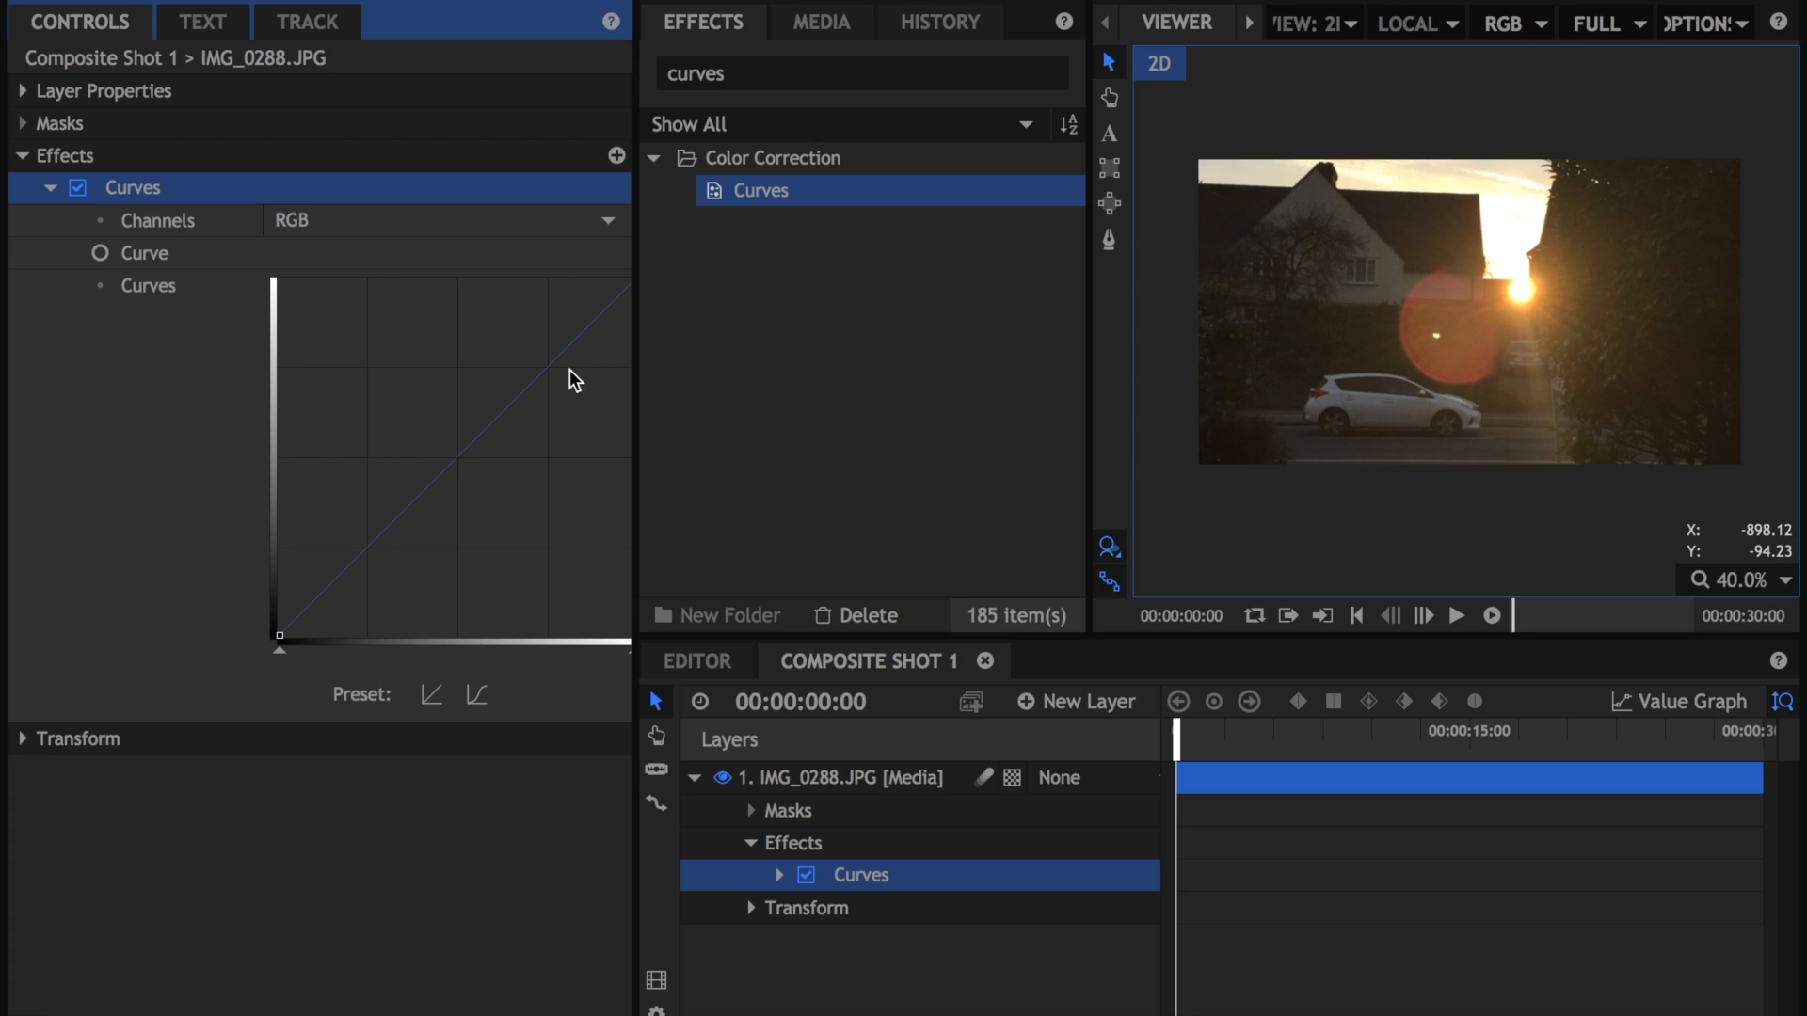
{"action": "left_click_drag", "start_coordinate": [557, 362], "coordinate": [490, 339]}
{"action": "left_click_drag", "start_coordinate": [366, 503], "coordinate": [398, 552]}
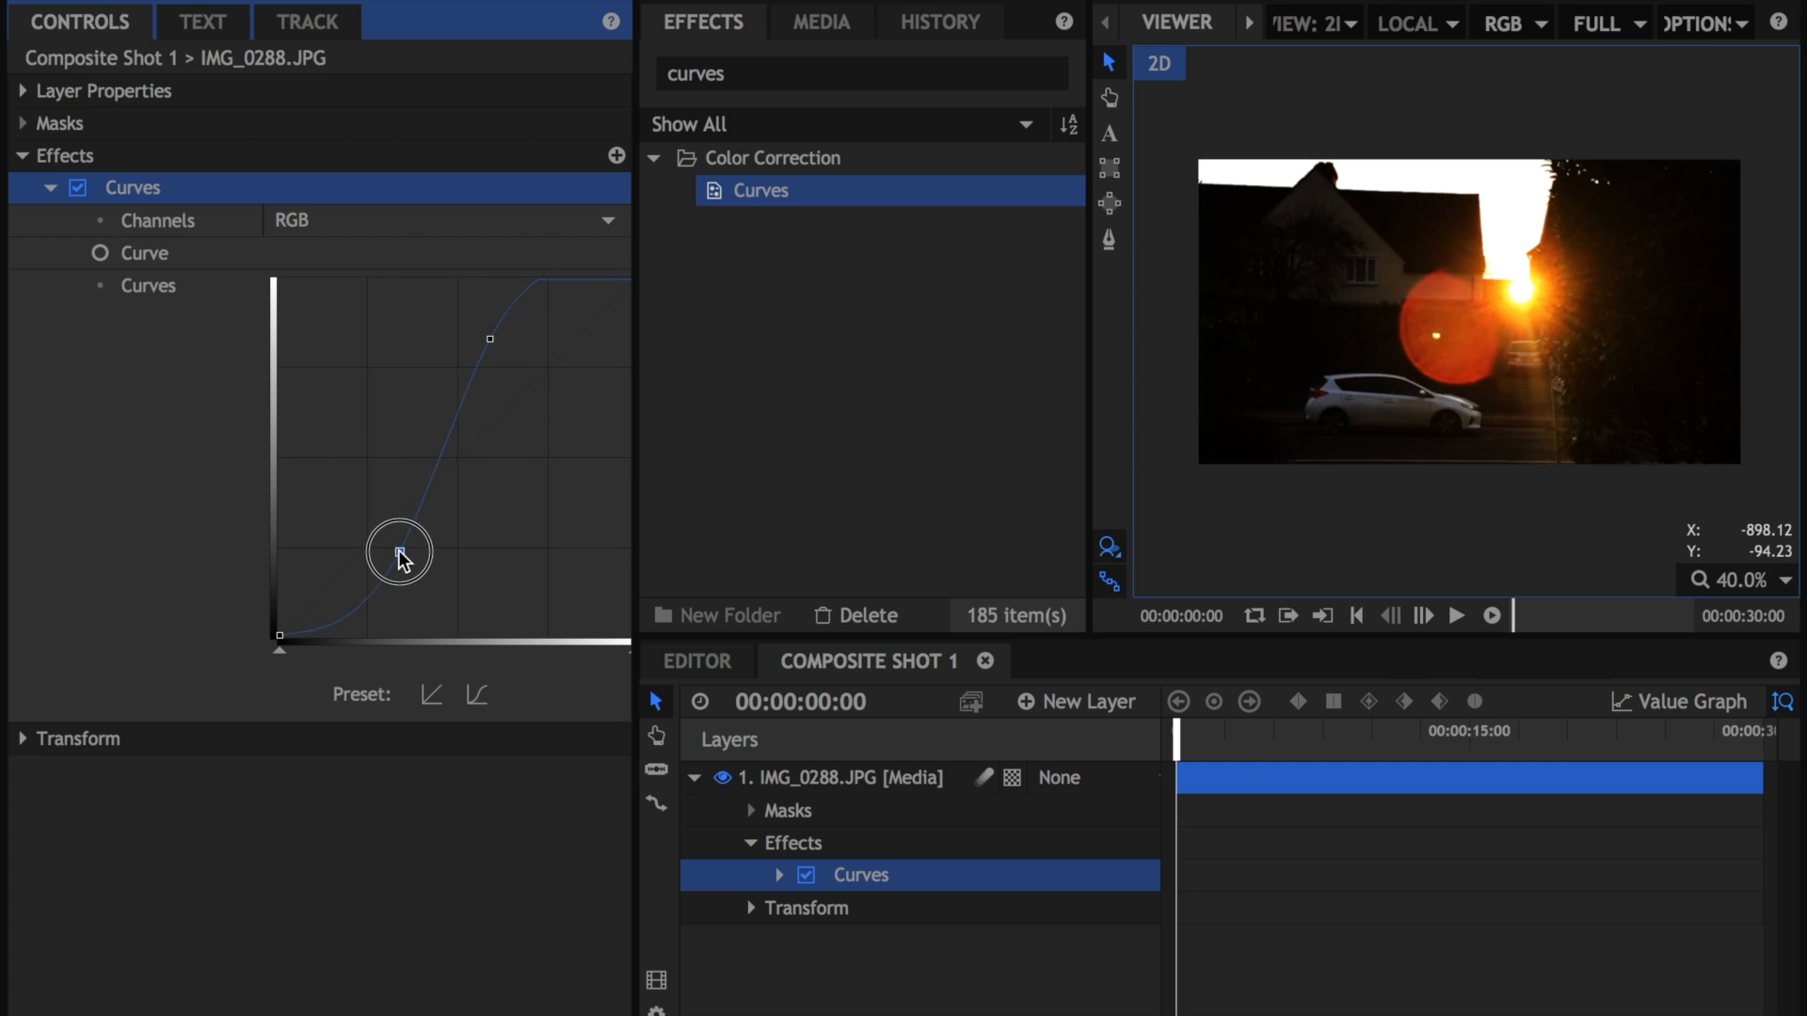
{"action": "left_click_drag", "start_coordinate": [457, 425], "coordinate": [411, 470]}
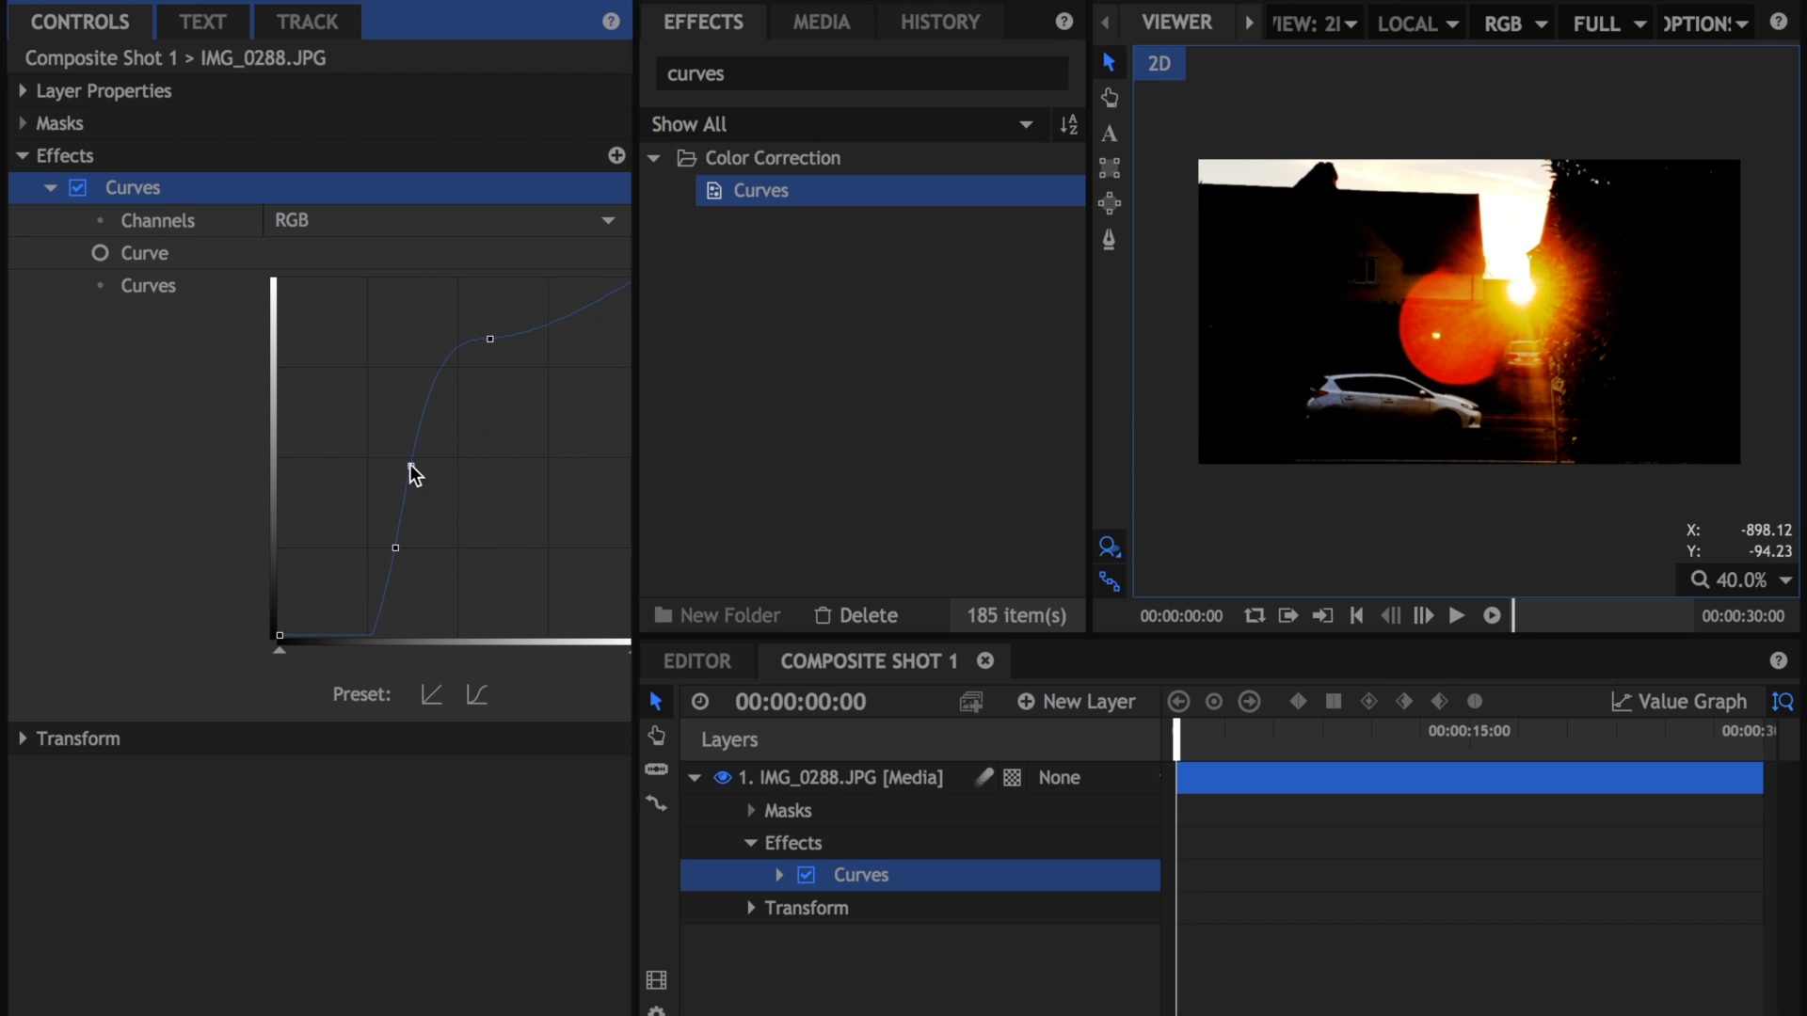
{"action": "left_click_drag", "start_coordinate": [455, 366], "coordinate": [476, 411]}
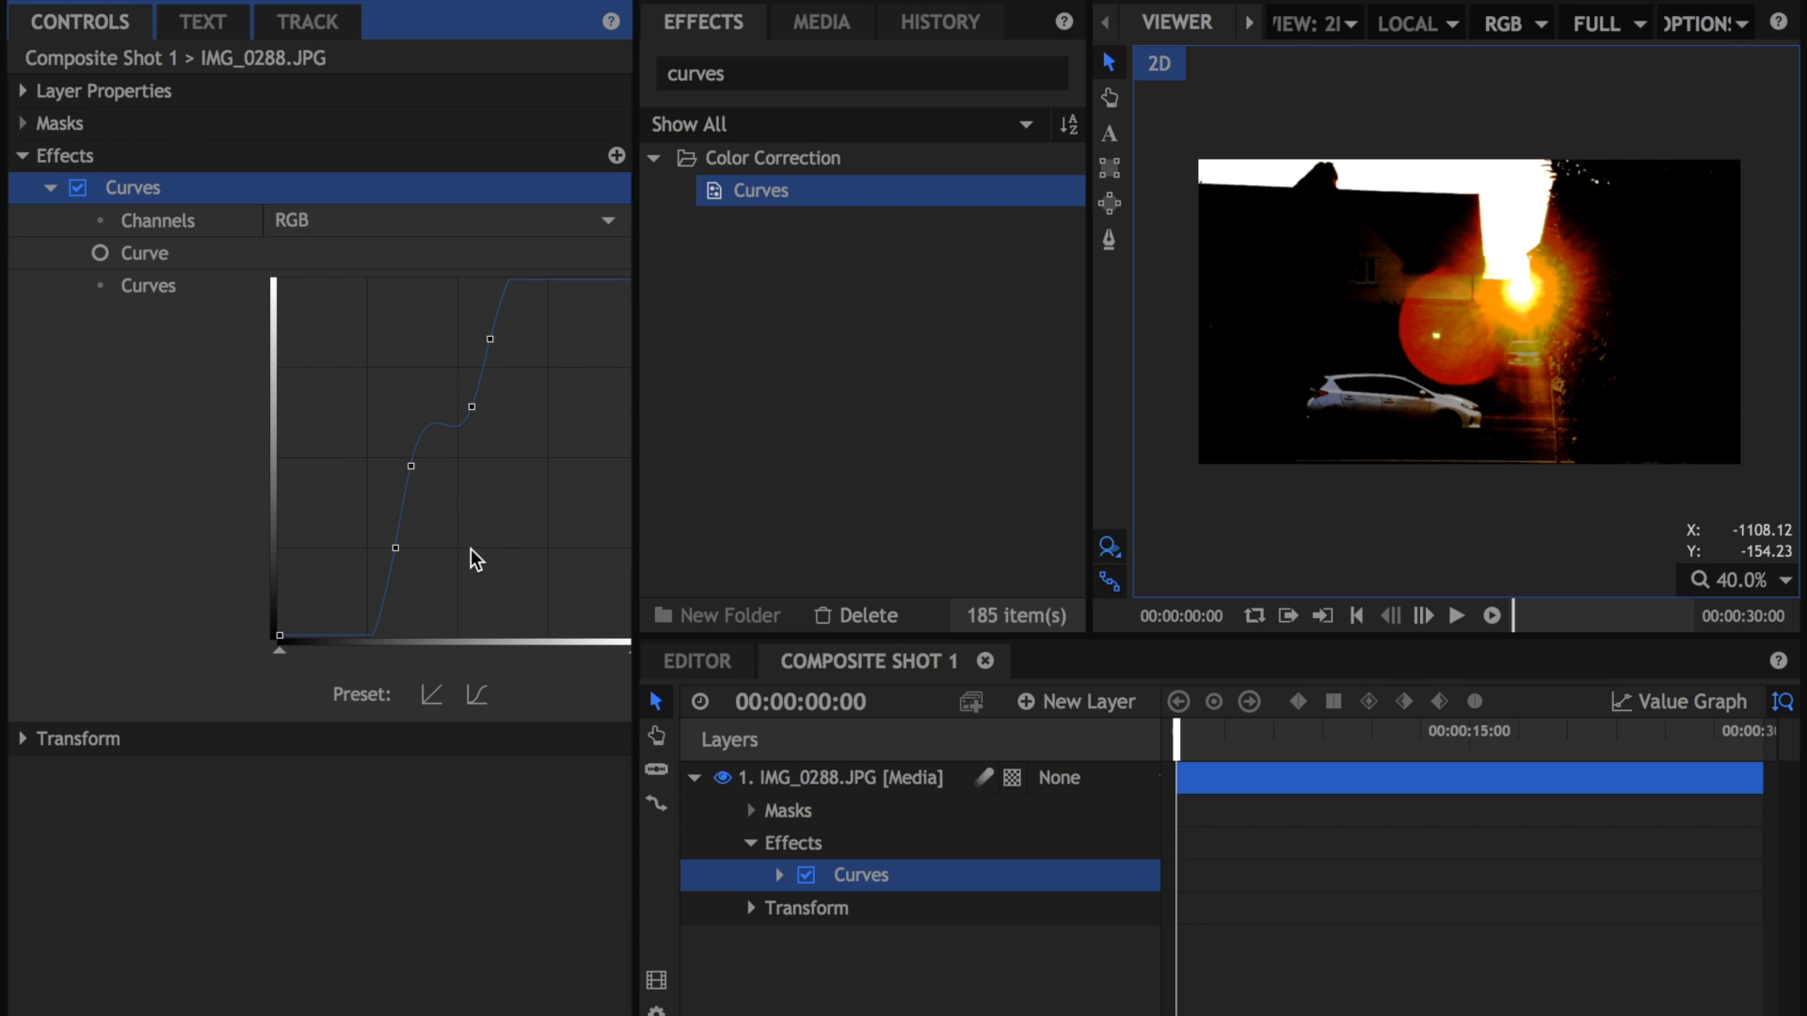
{"action": "left_click", "coordinate": [432, 695]}
Step: On the RGB channel, bend the curve's midpoint slightly downward and shift its black point inward to darken the shadows
{"action": "left_click", "coordinate": [310, 223]}
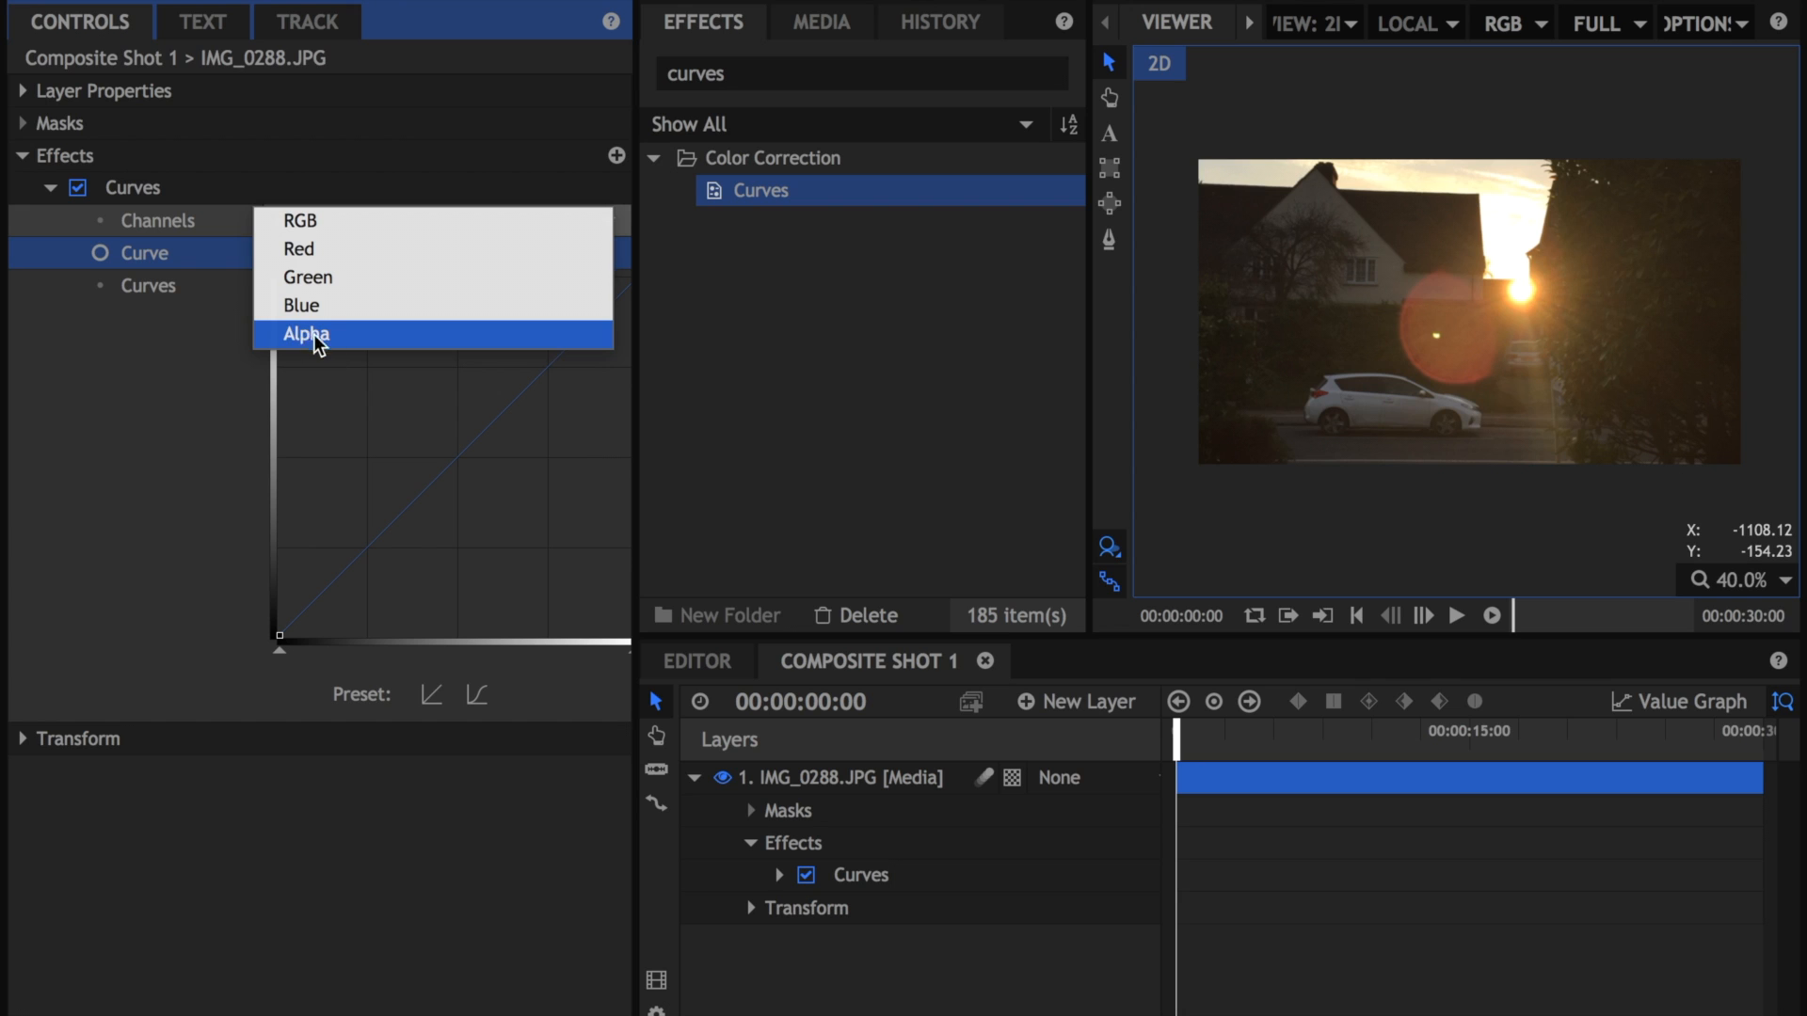
{"action": "left_click", "coordinate": [303, 231]}
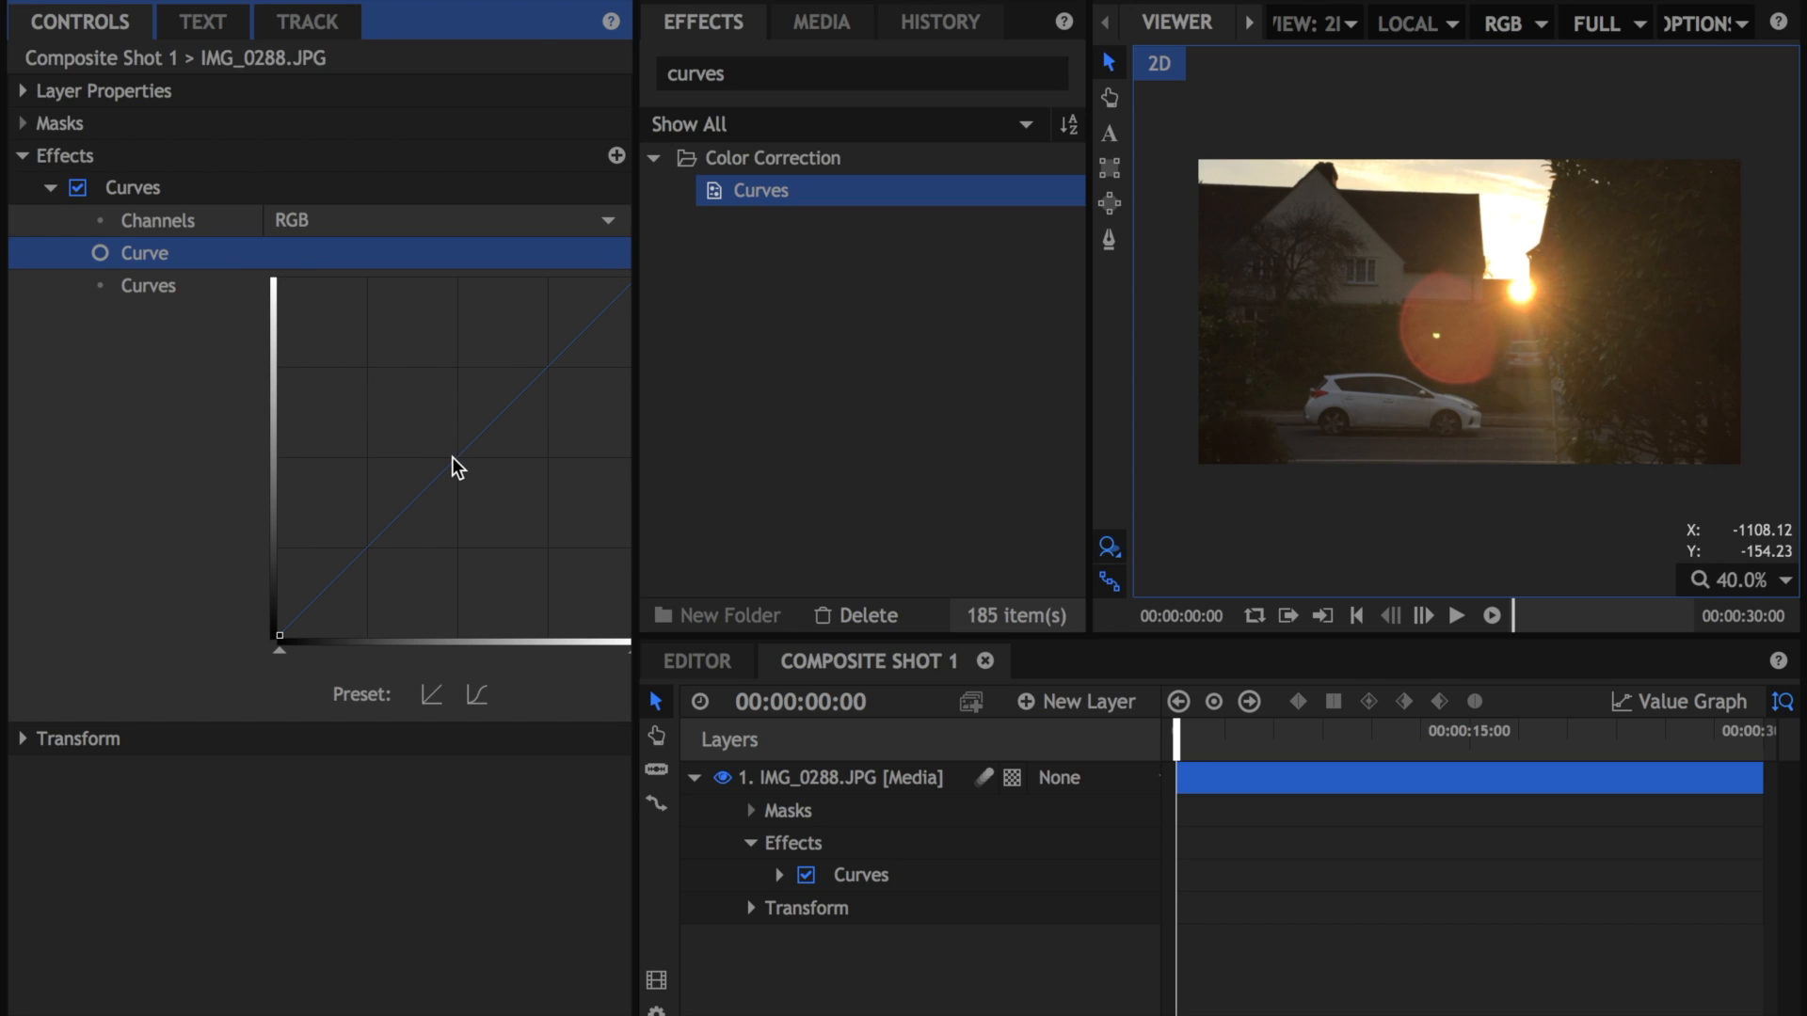
{"action": "left_click_drag", "start_coordinate": [455, 460], "coordinate": [475, 470]}
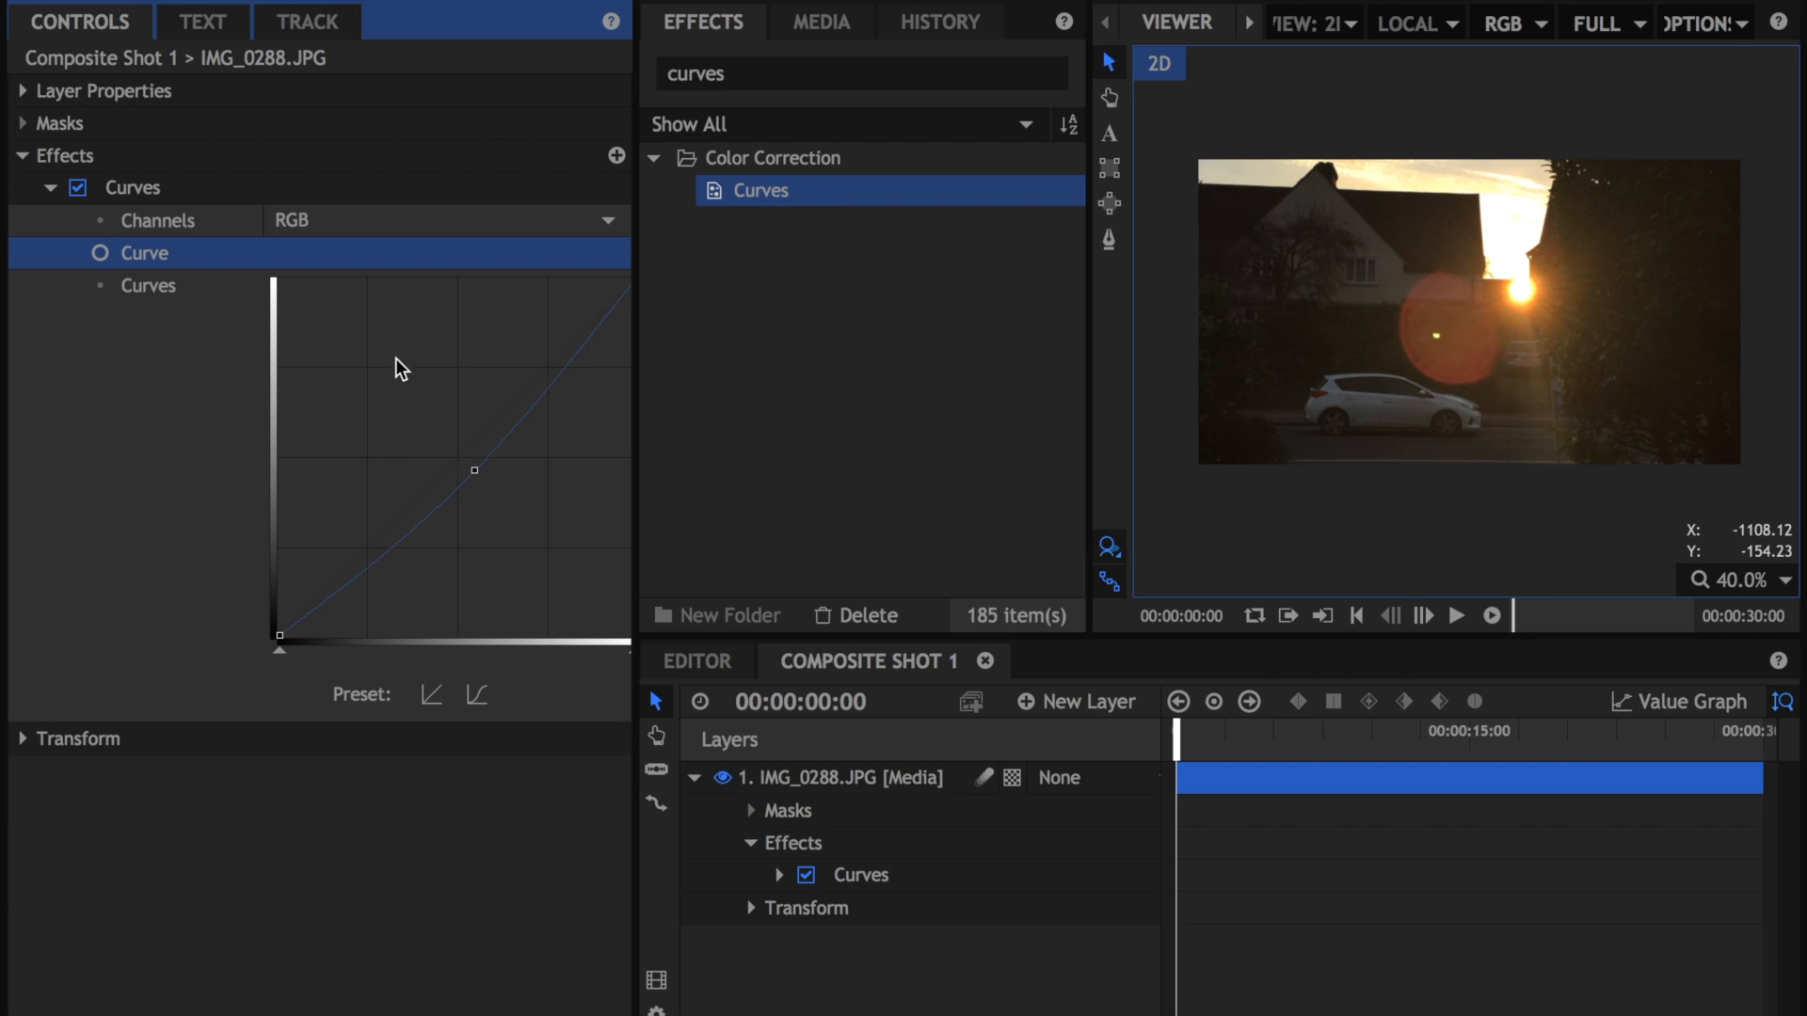
{"action": "left_click_drag", "start_coordinate": [280, 635], "coordinate": [310, 635]}
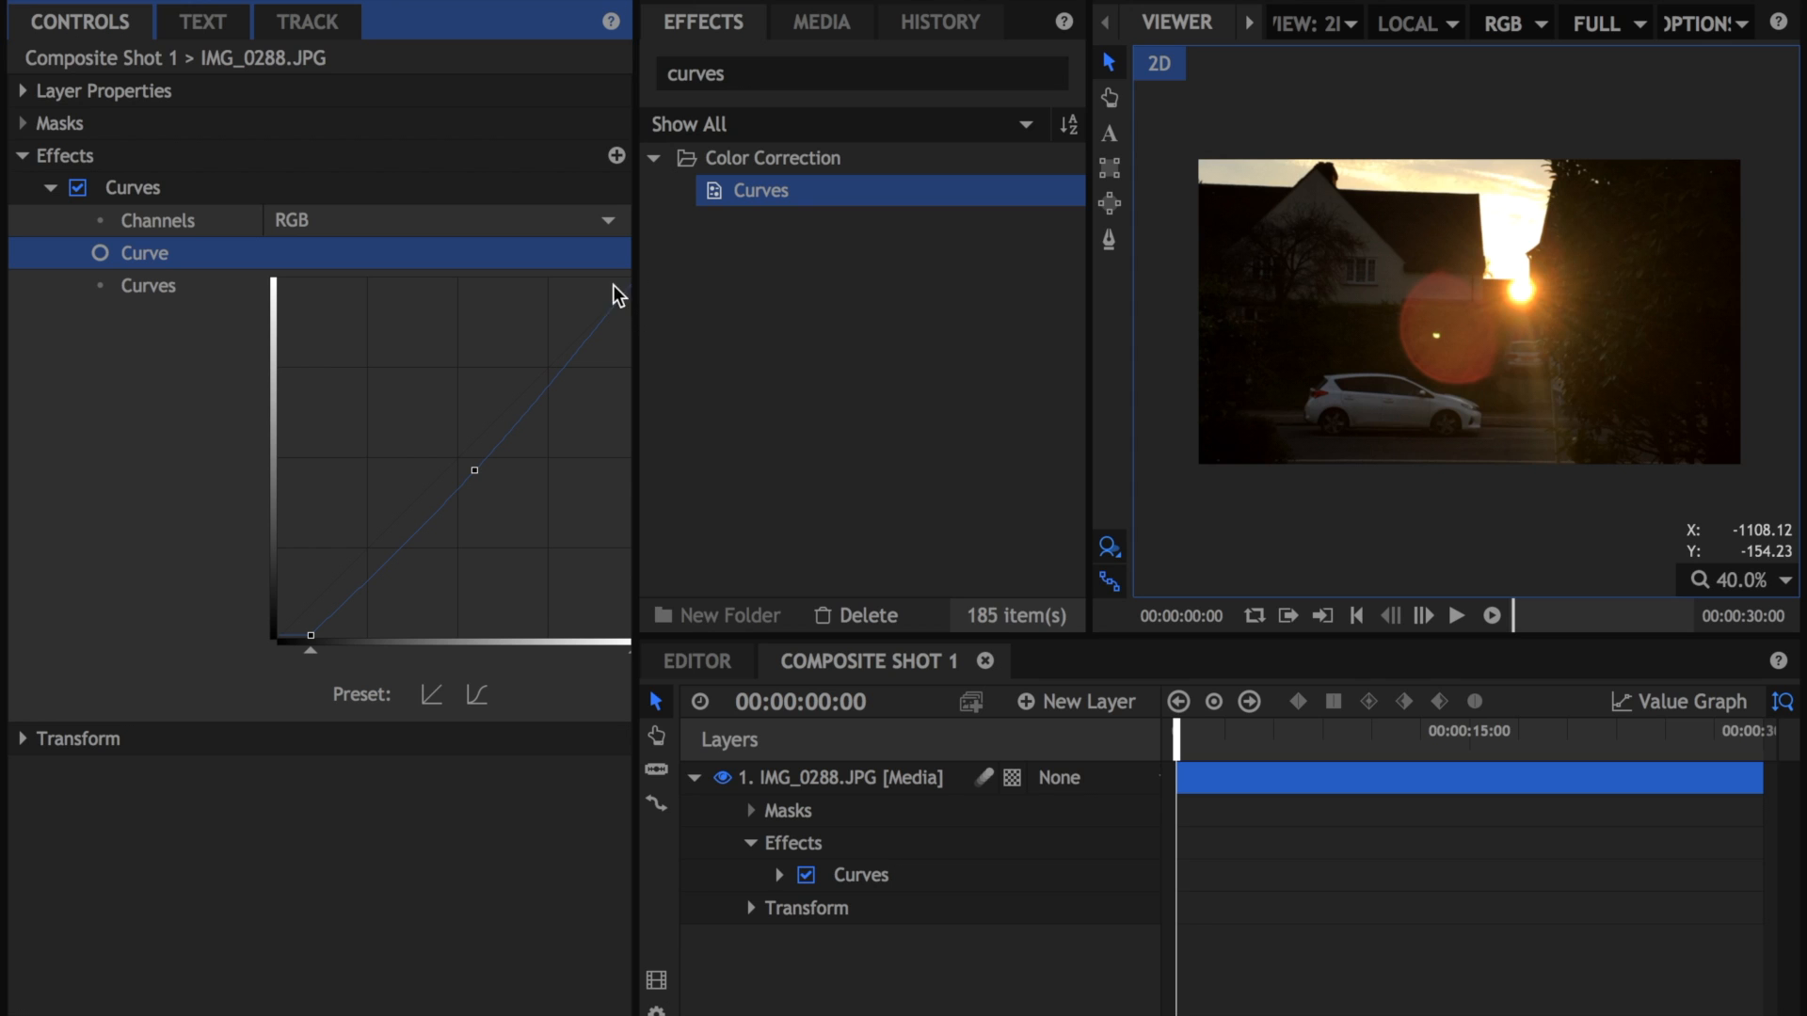
Step: Switch Curves to the Red channel and shift its white point inward to strengthen the reds
{"action": "left_click", "coordinate": [275, 222]}
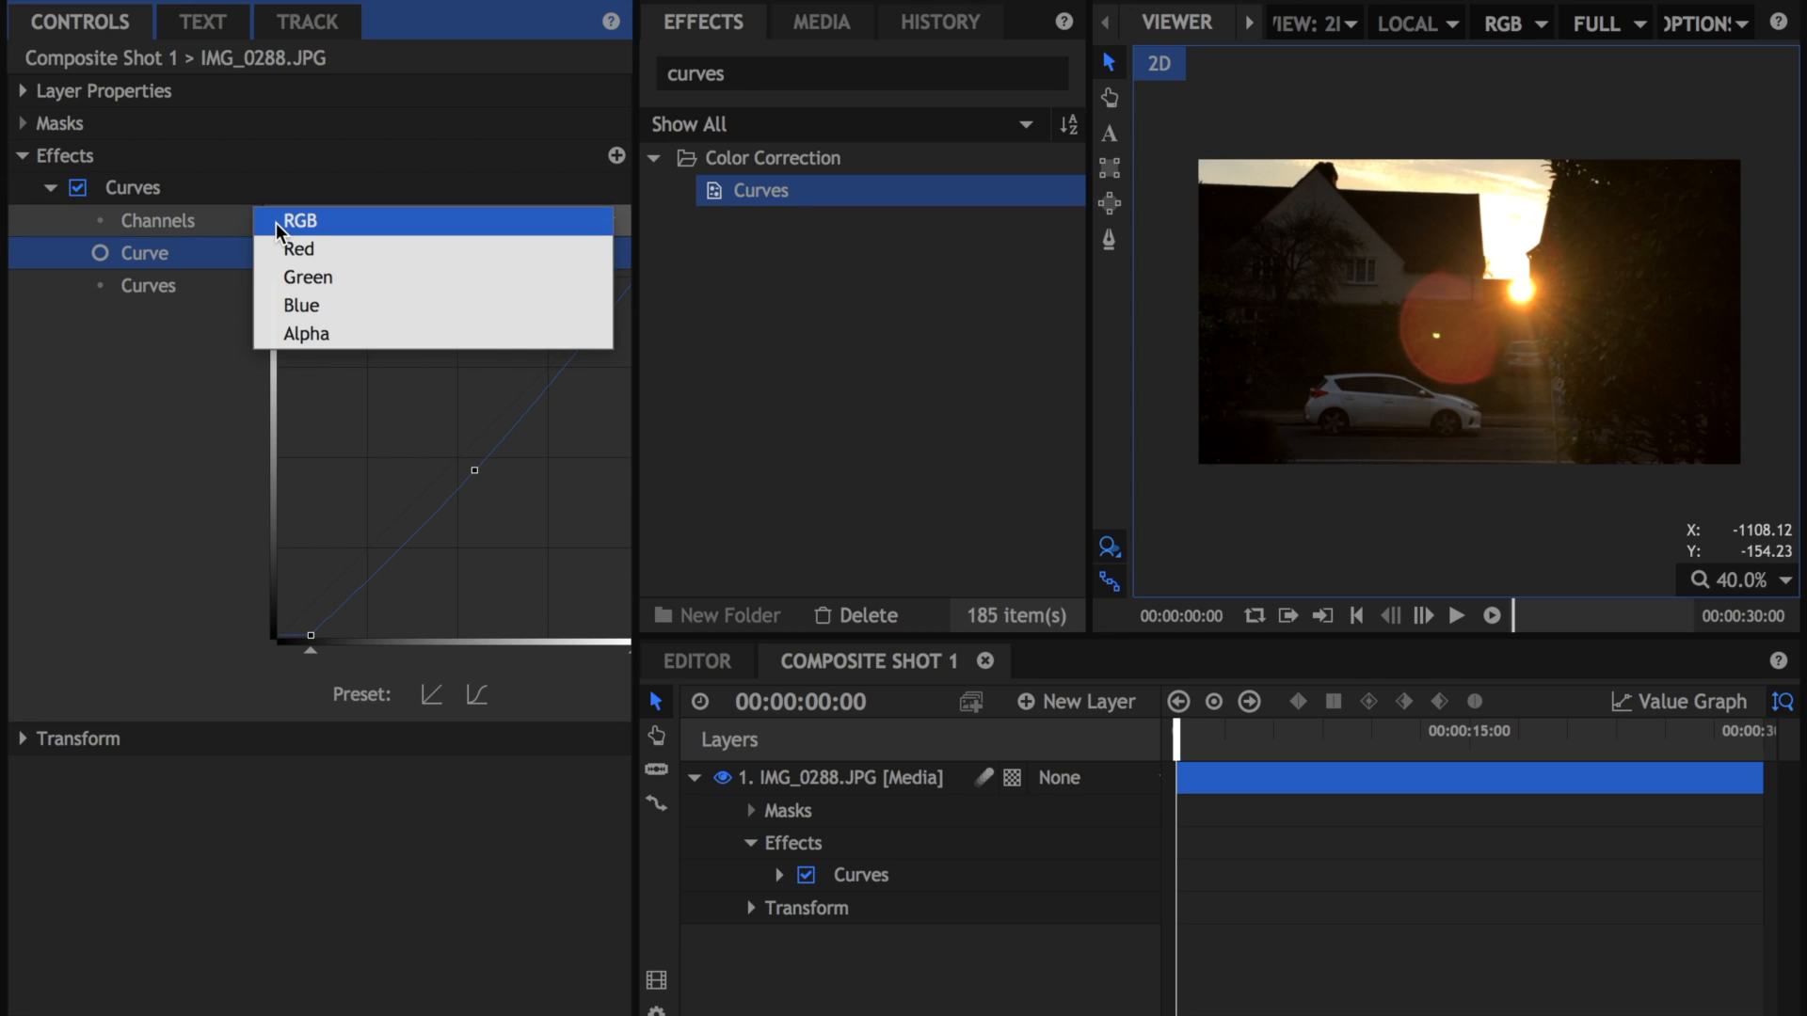
{"action": "left_click", "coordinate": [342, 242]}
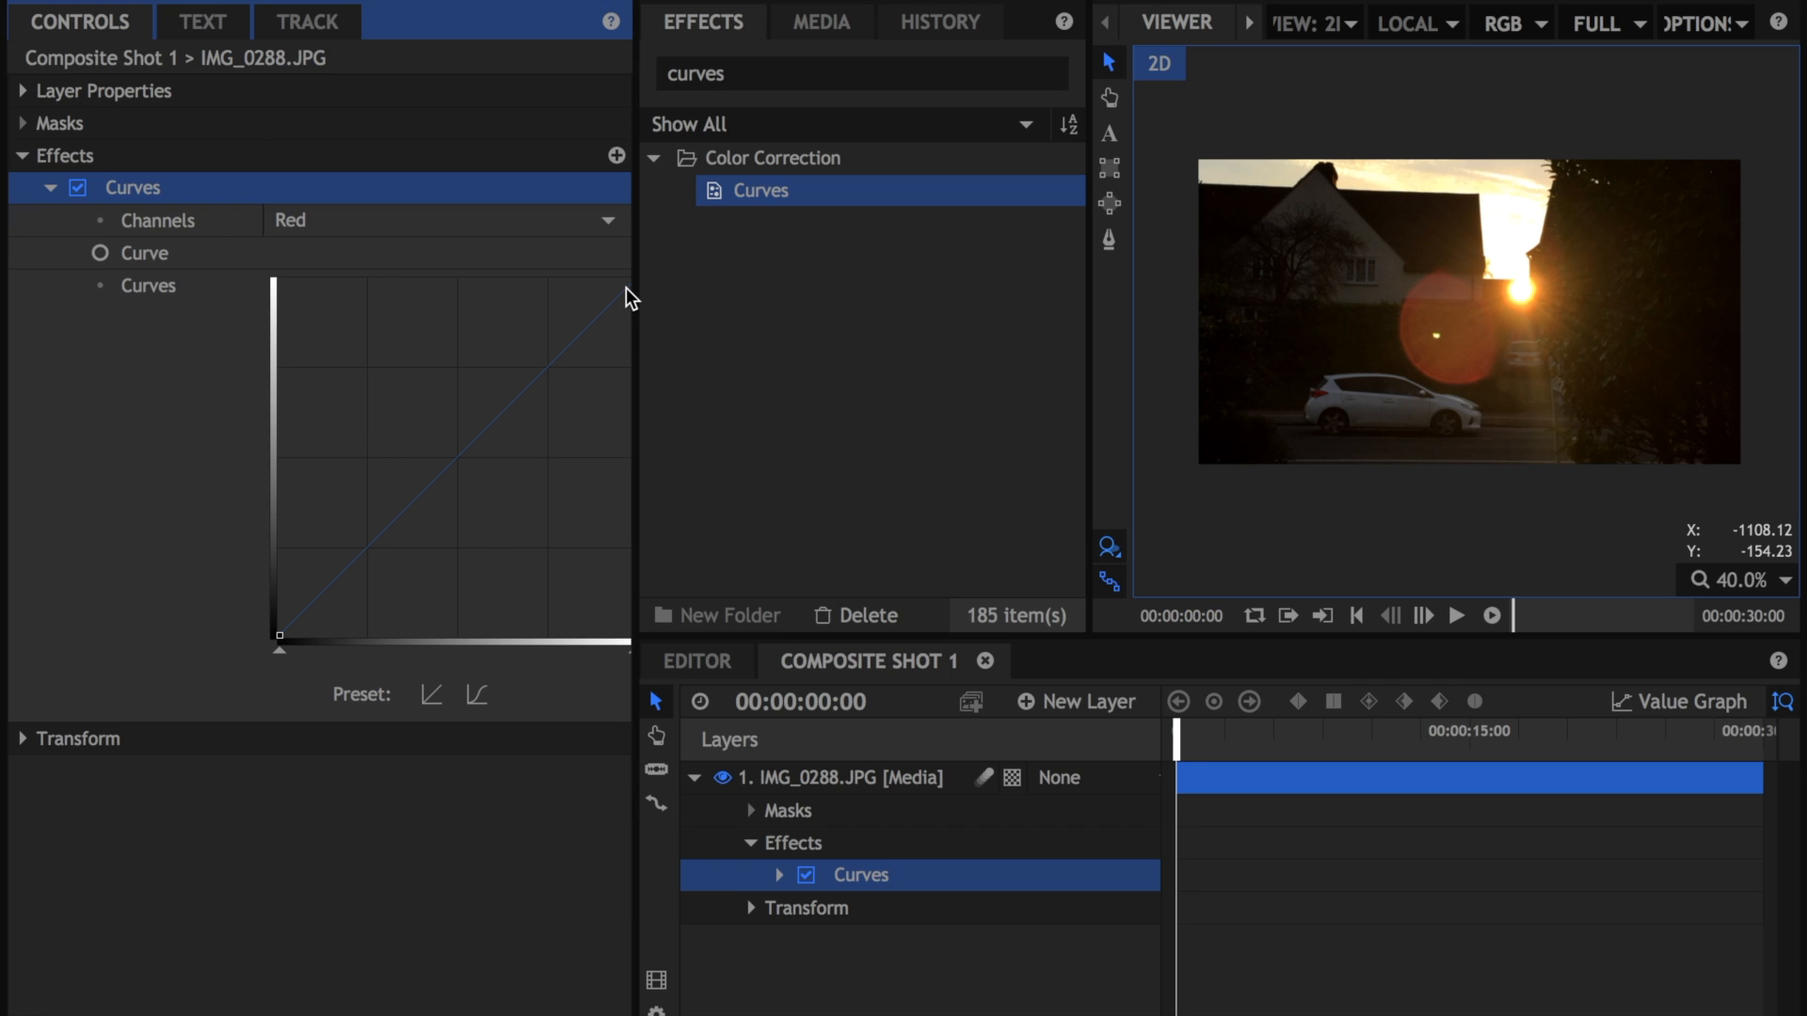
{"action": "left_click_drag", "start_coordinate": [625, 290], "coordinate": [565, 280]}
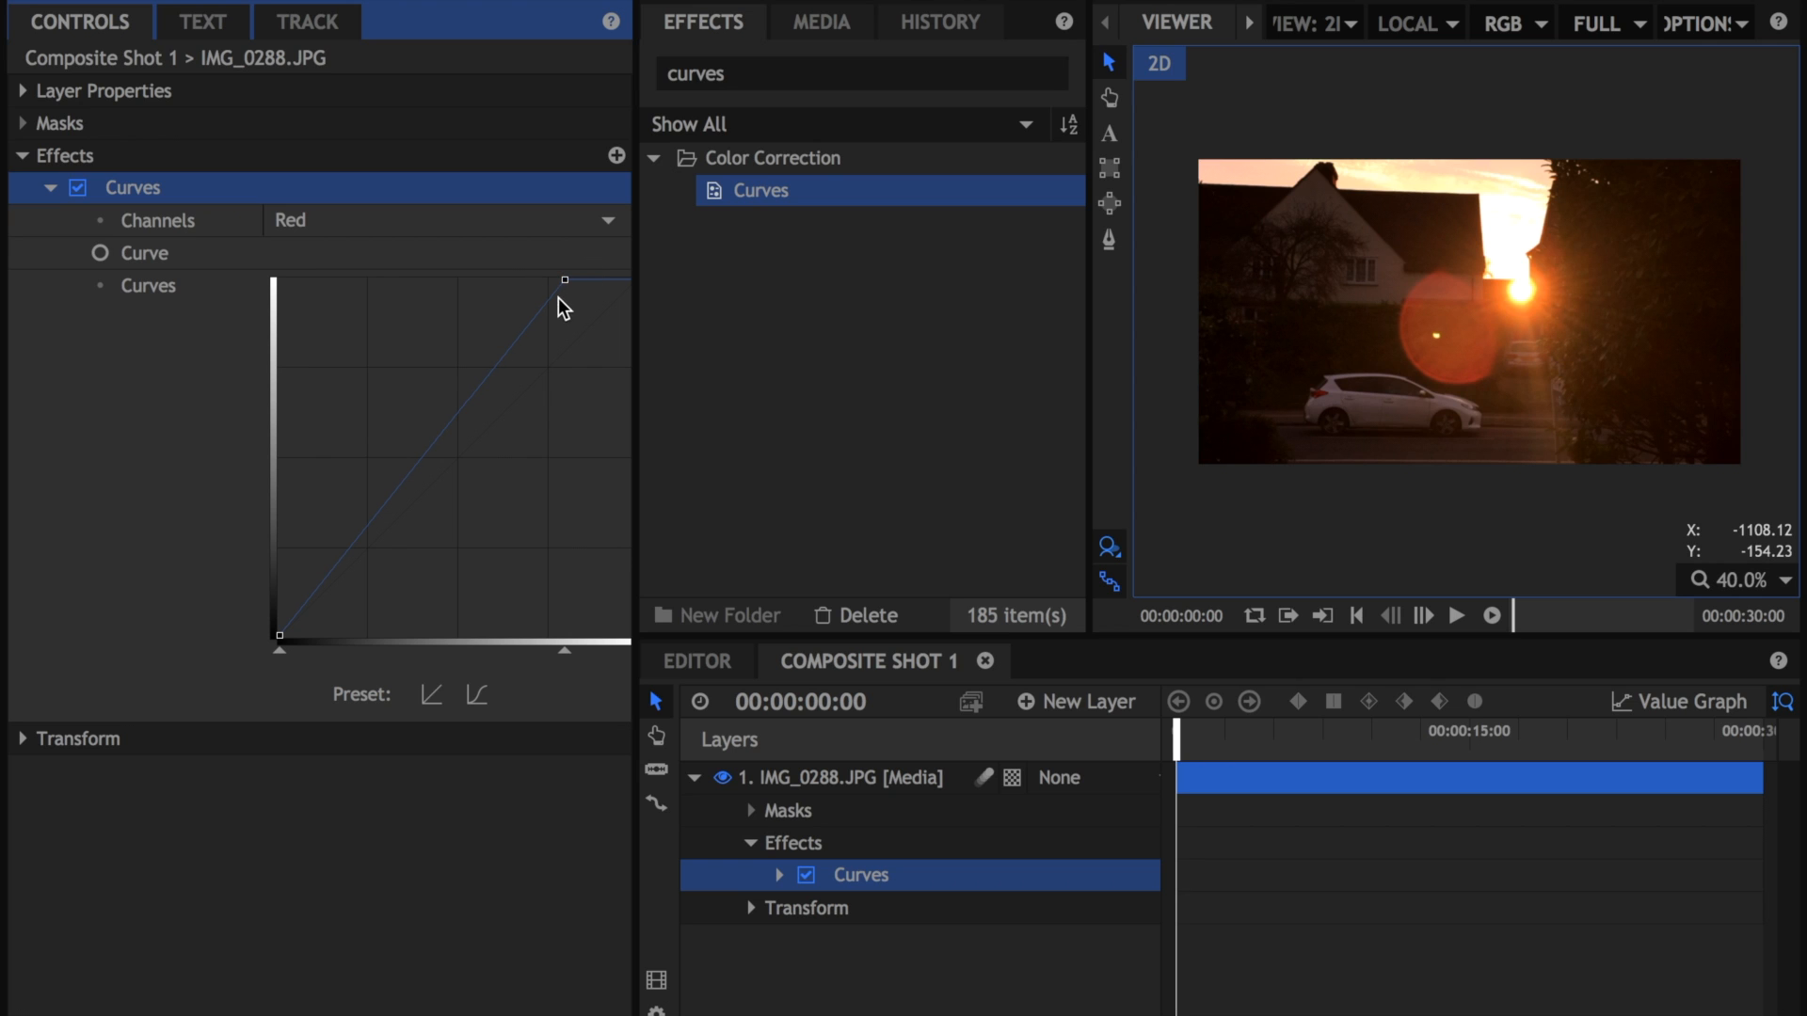
{"action": "left_click_drag", "start_coordinate": [565, 281], "coordinate": [548, 290]}
Step: Bend the midpoints of the Green and Blue channel curves slightly upward
{"action": "left_click", "coordinate": [381, 226]}
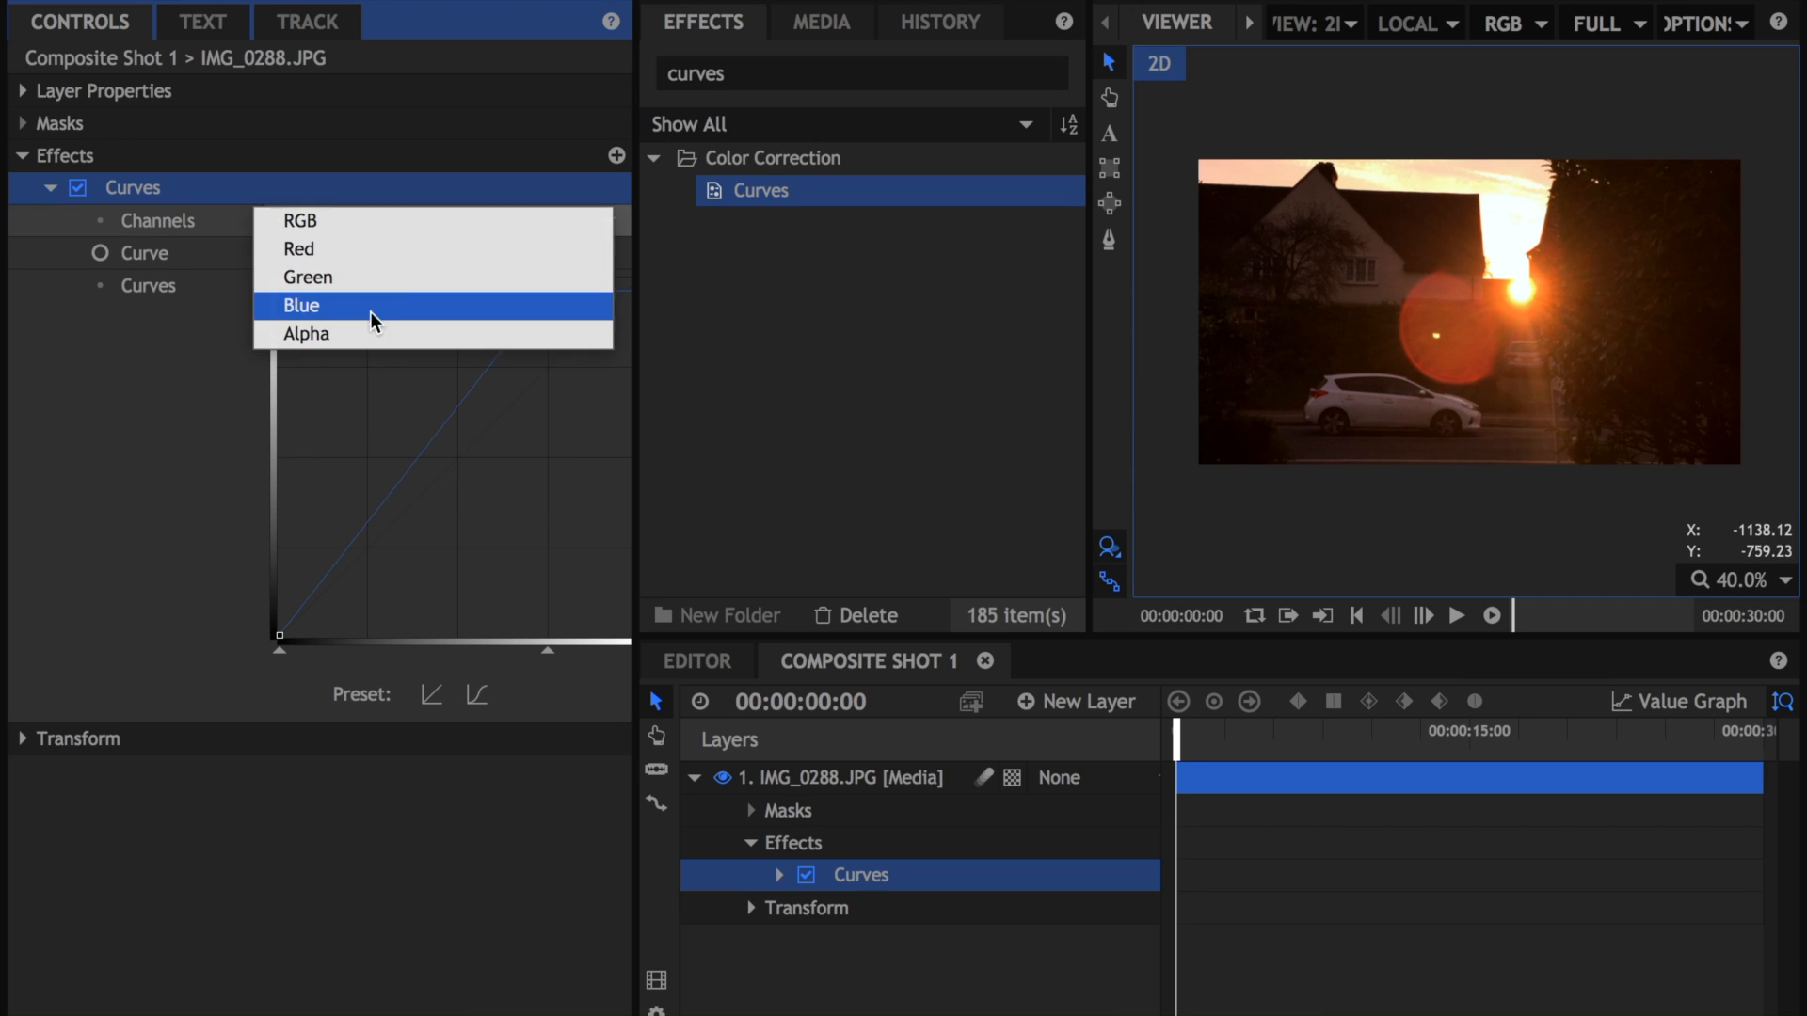
{"action": "left_click", "coordinate": [369, 279]}
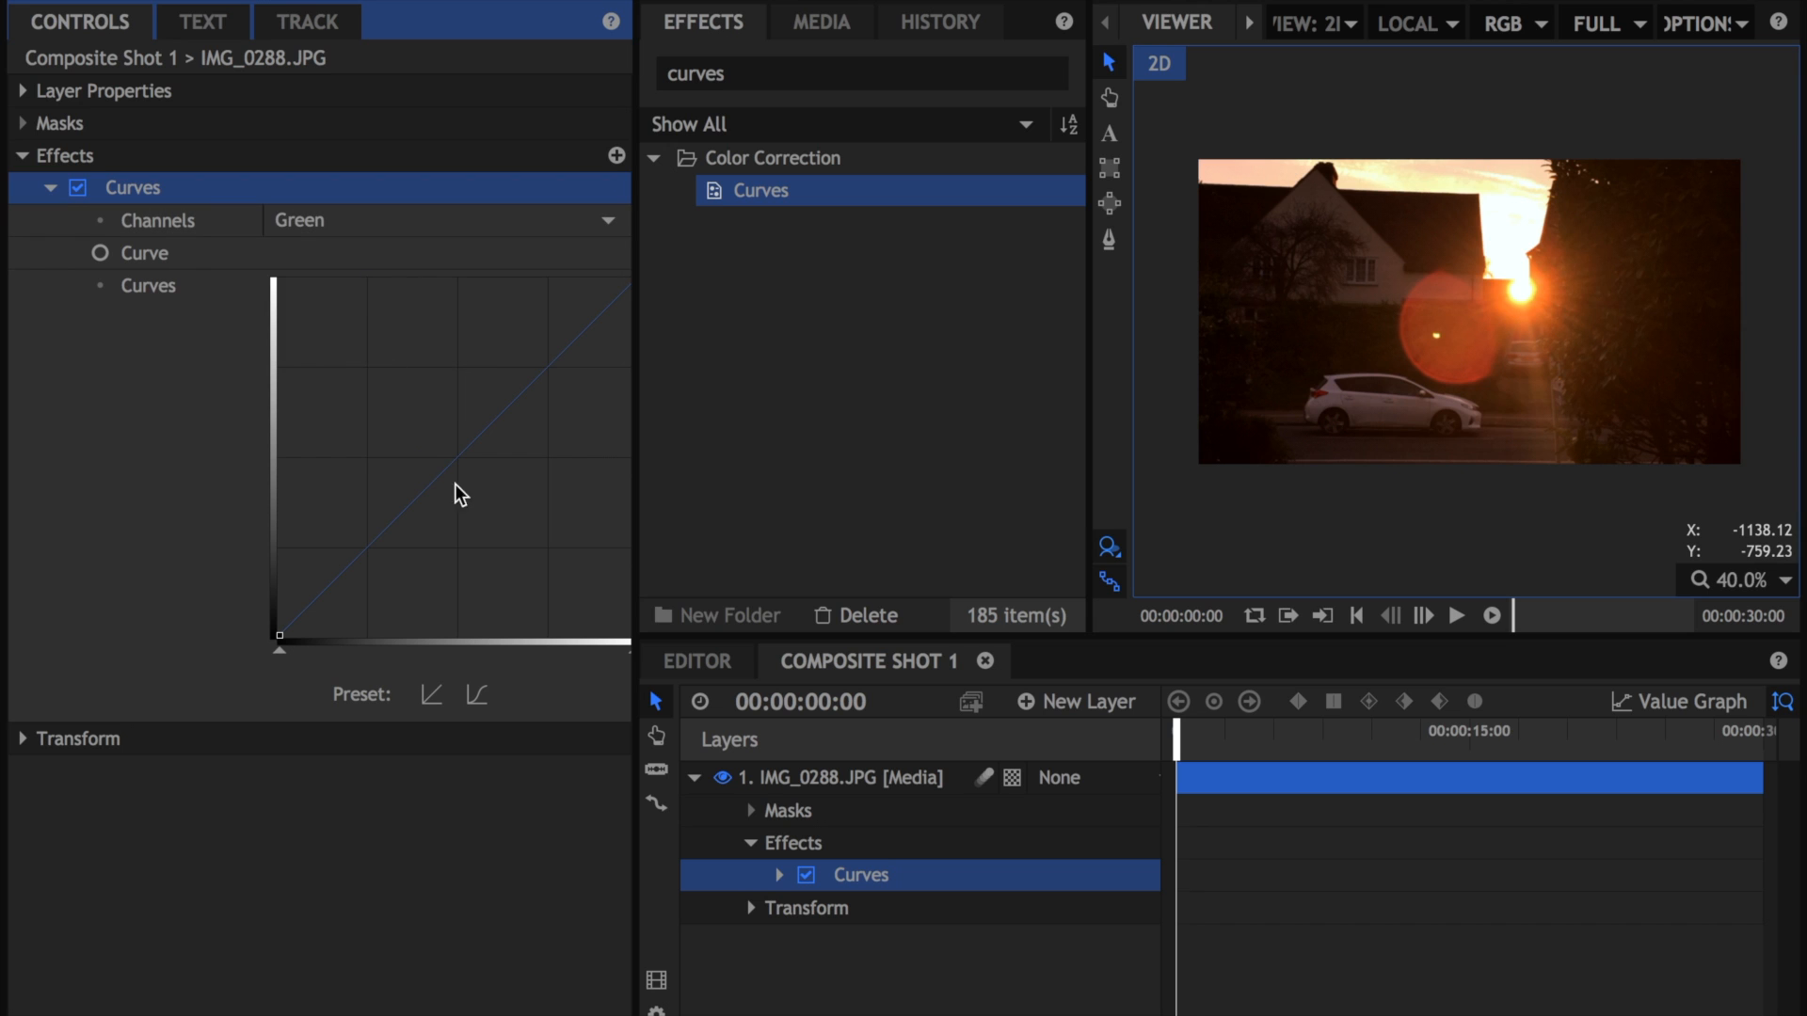
{"action": "left_click", "coordinate": [459, 454]}
{"action": "left_click_drag", "start_coordinate": [460, 454], "coordinate": [446, 440]}
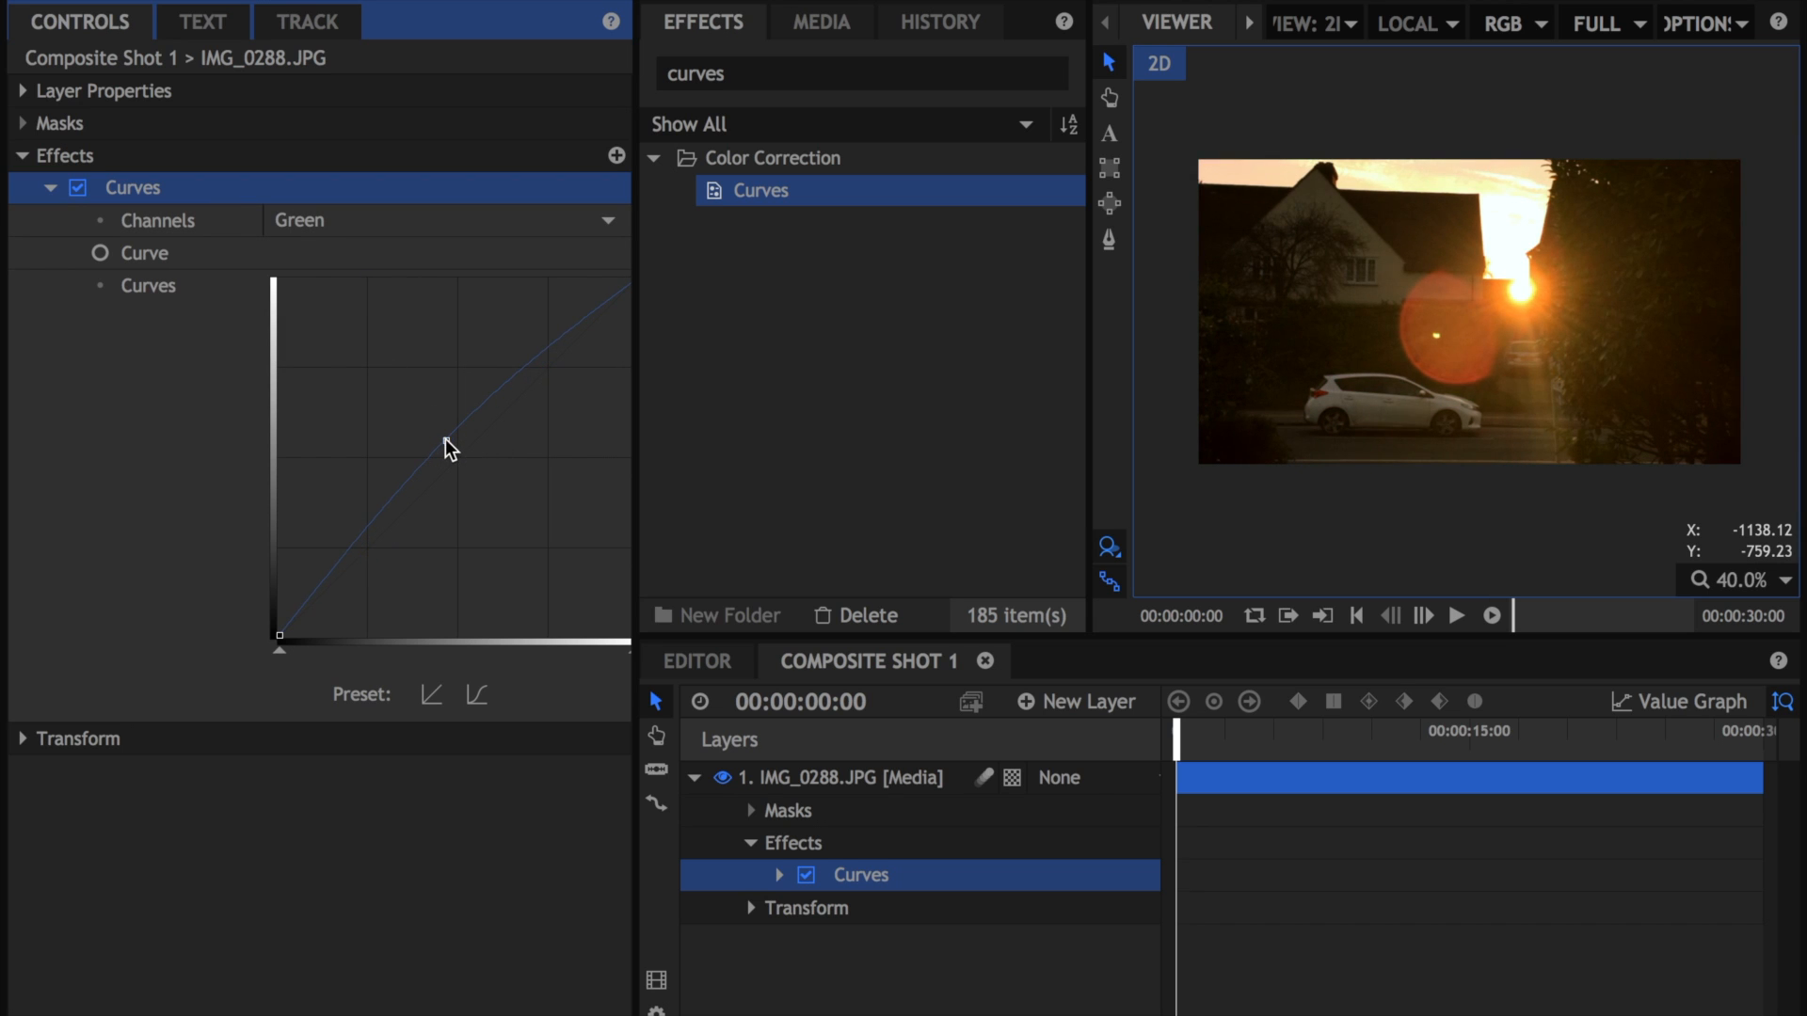
{"action": "left_click", "coordinate": [438, 439]}
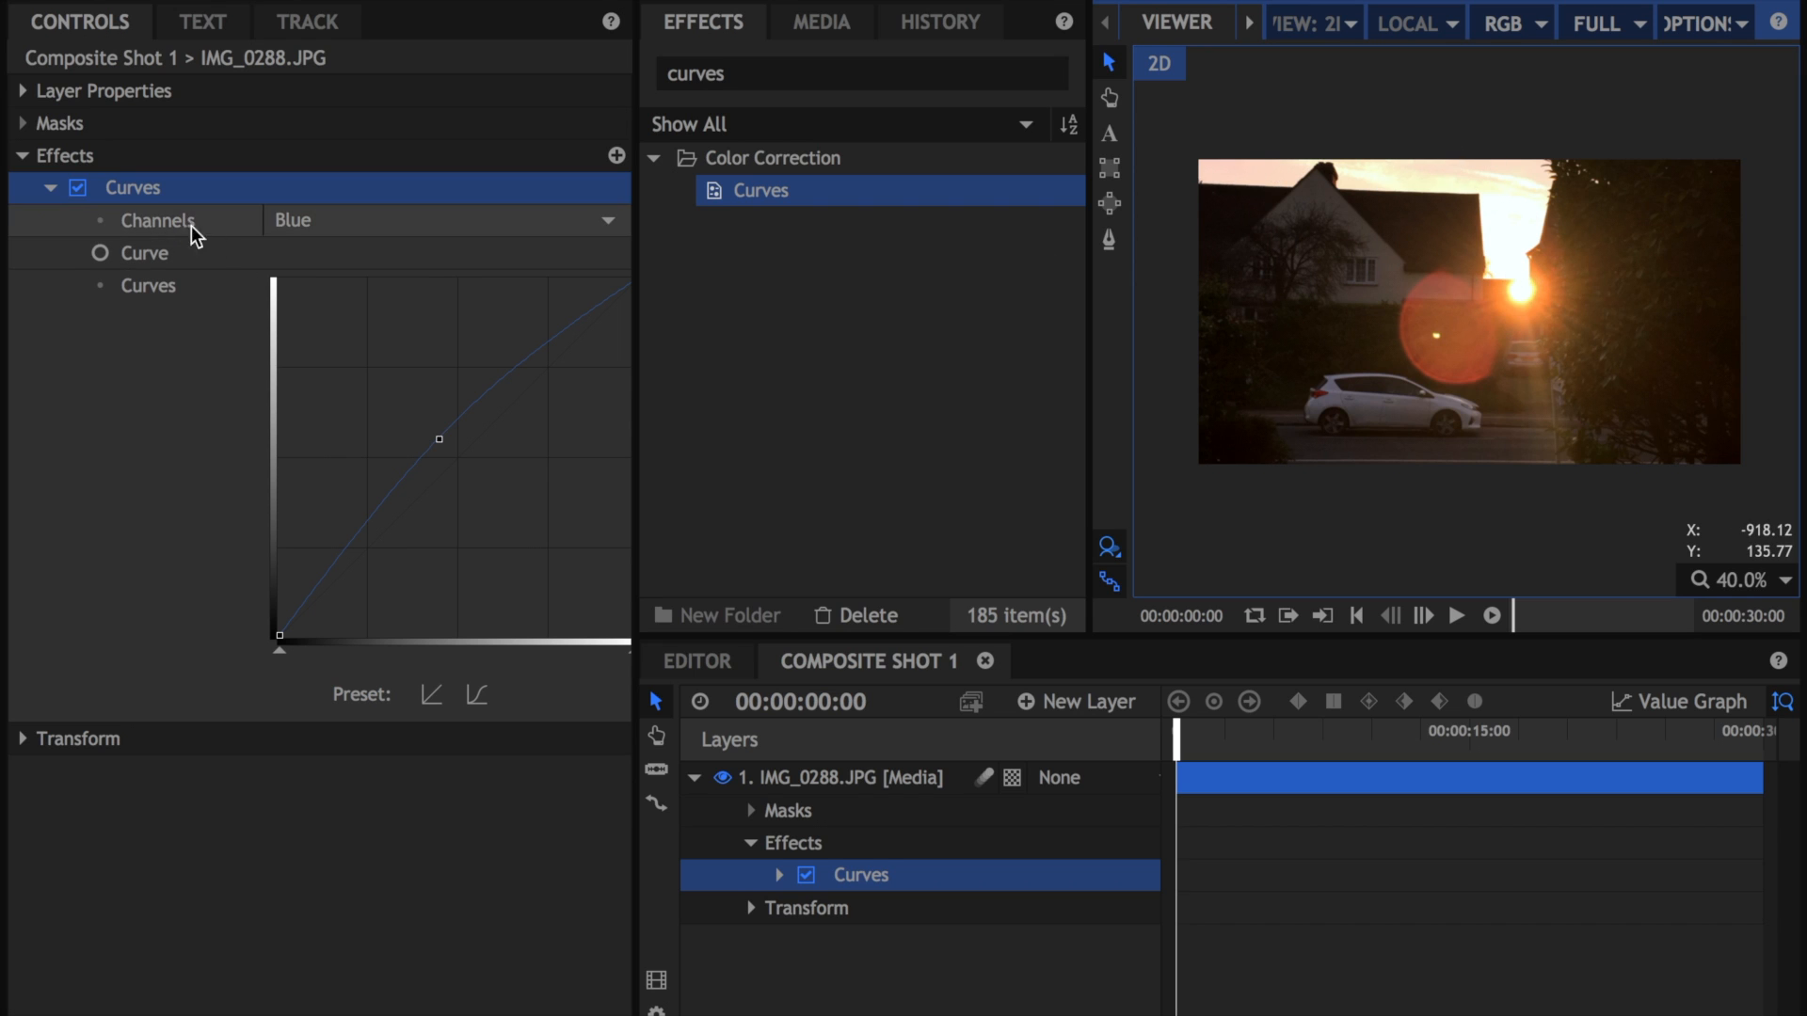
Step: Toggle the Curves effect off and on to compare the graded image with the original
{"action": "left_click", "coordinate": [77, 189]}
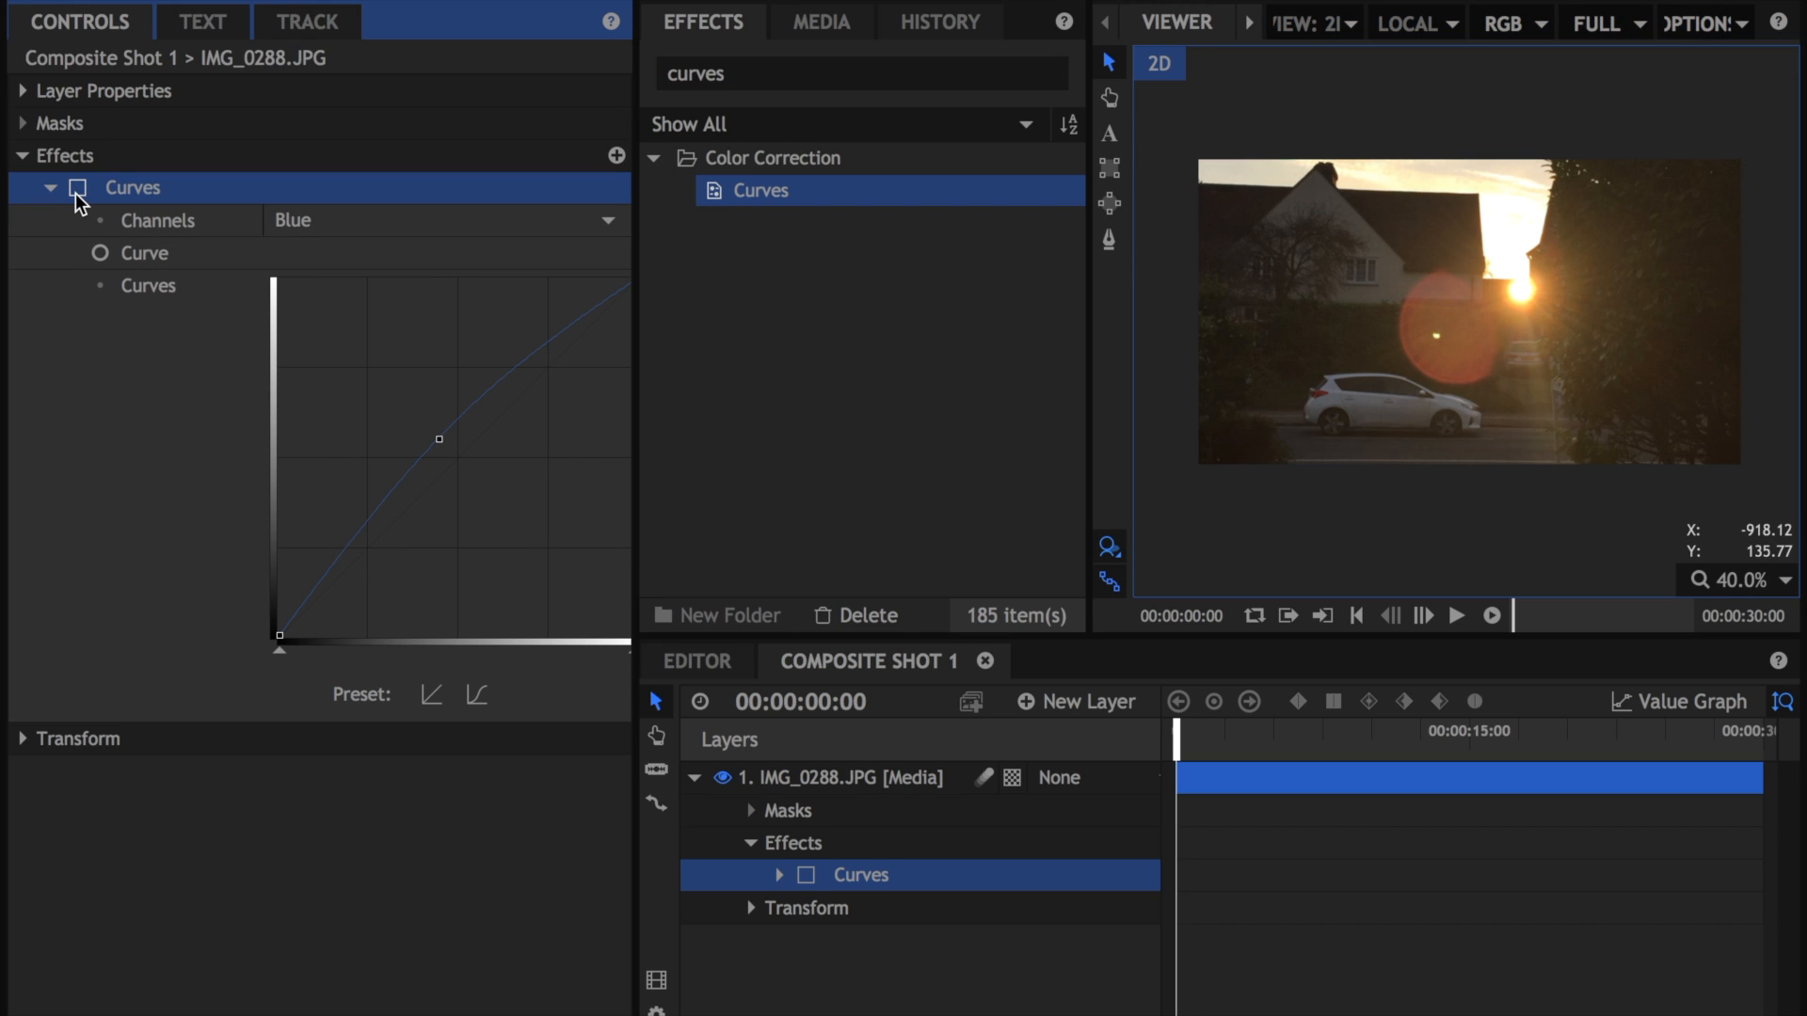
{"action": "left_click", "coordinate": [77, 188]}
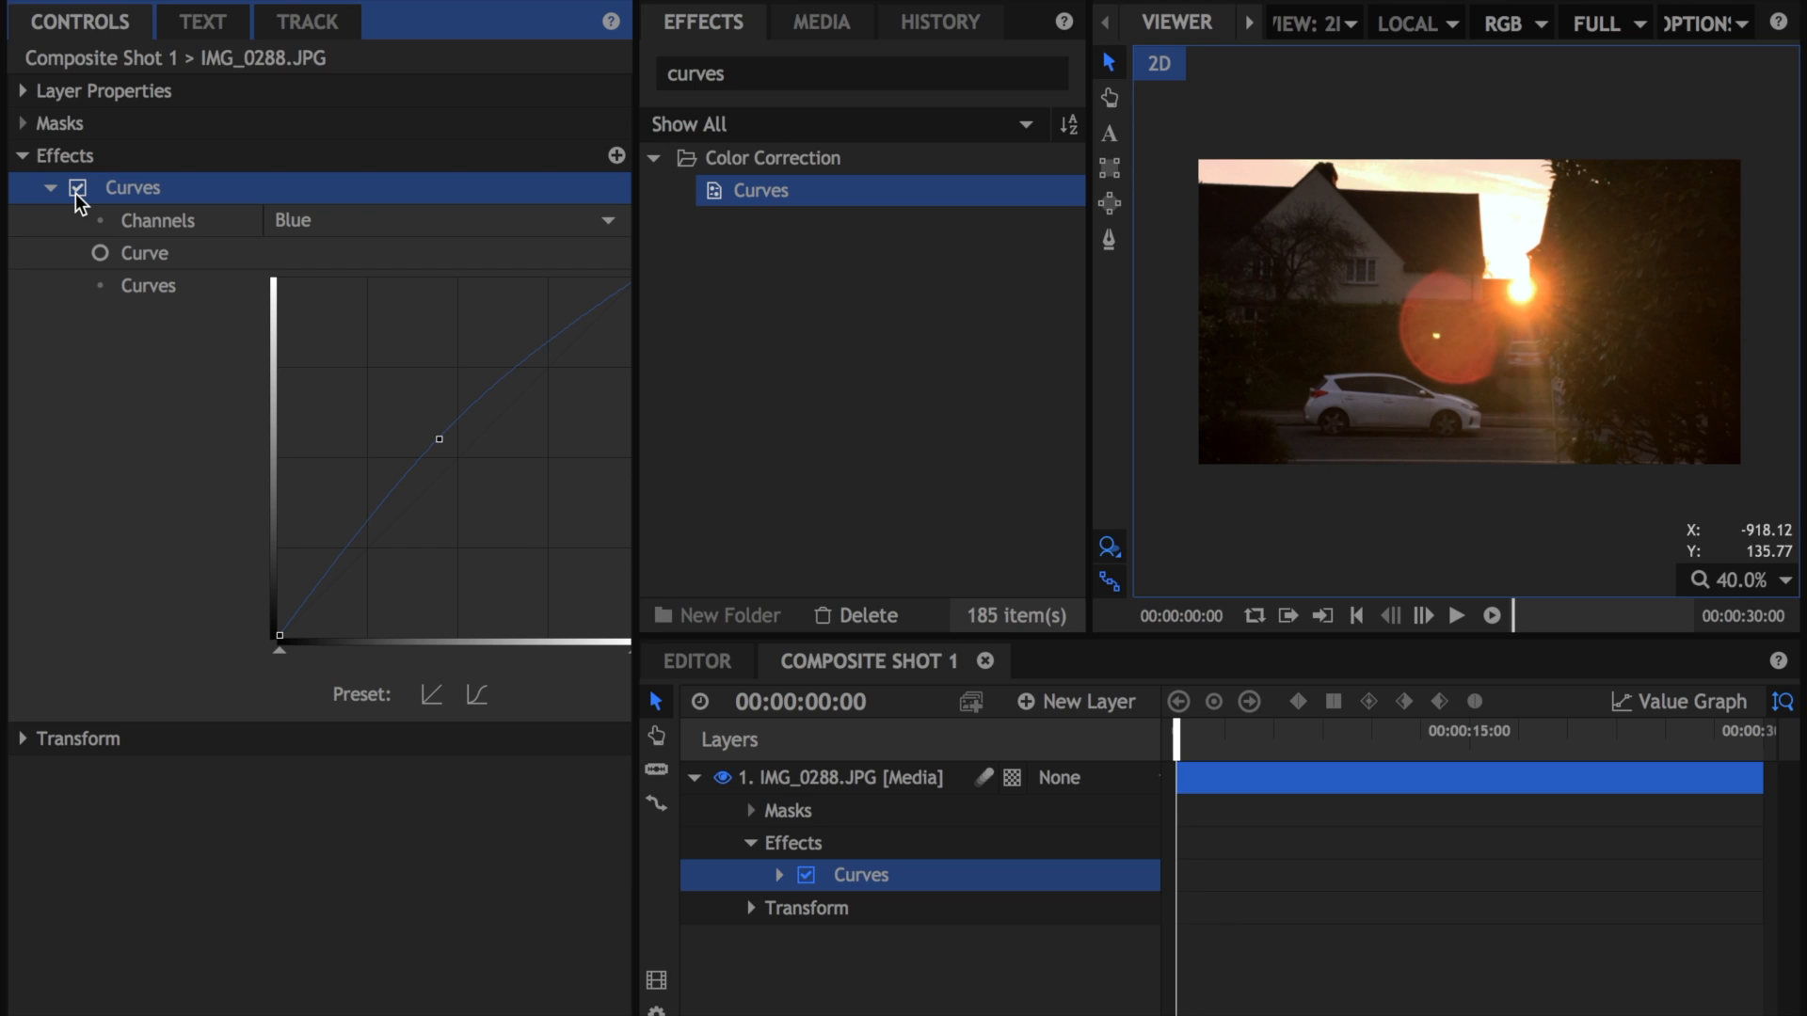
{"action": "left_click", "coordinate": [76, 191]}
{"action": "left_click", "coordinate": [77, 191]}
Step: Return Curves to the RGB channel and lower its midpoint a little further to darken the midtones
{"action": "left_click", "coordinate": [298, 230]}
{"action": "left_click", "coordinate": [301, 222]}
{"action": "left_click_drag", "start_coordinate": [475, 470], "coordinate": [488, 482]}
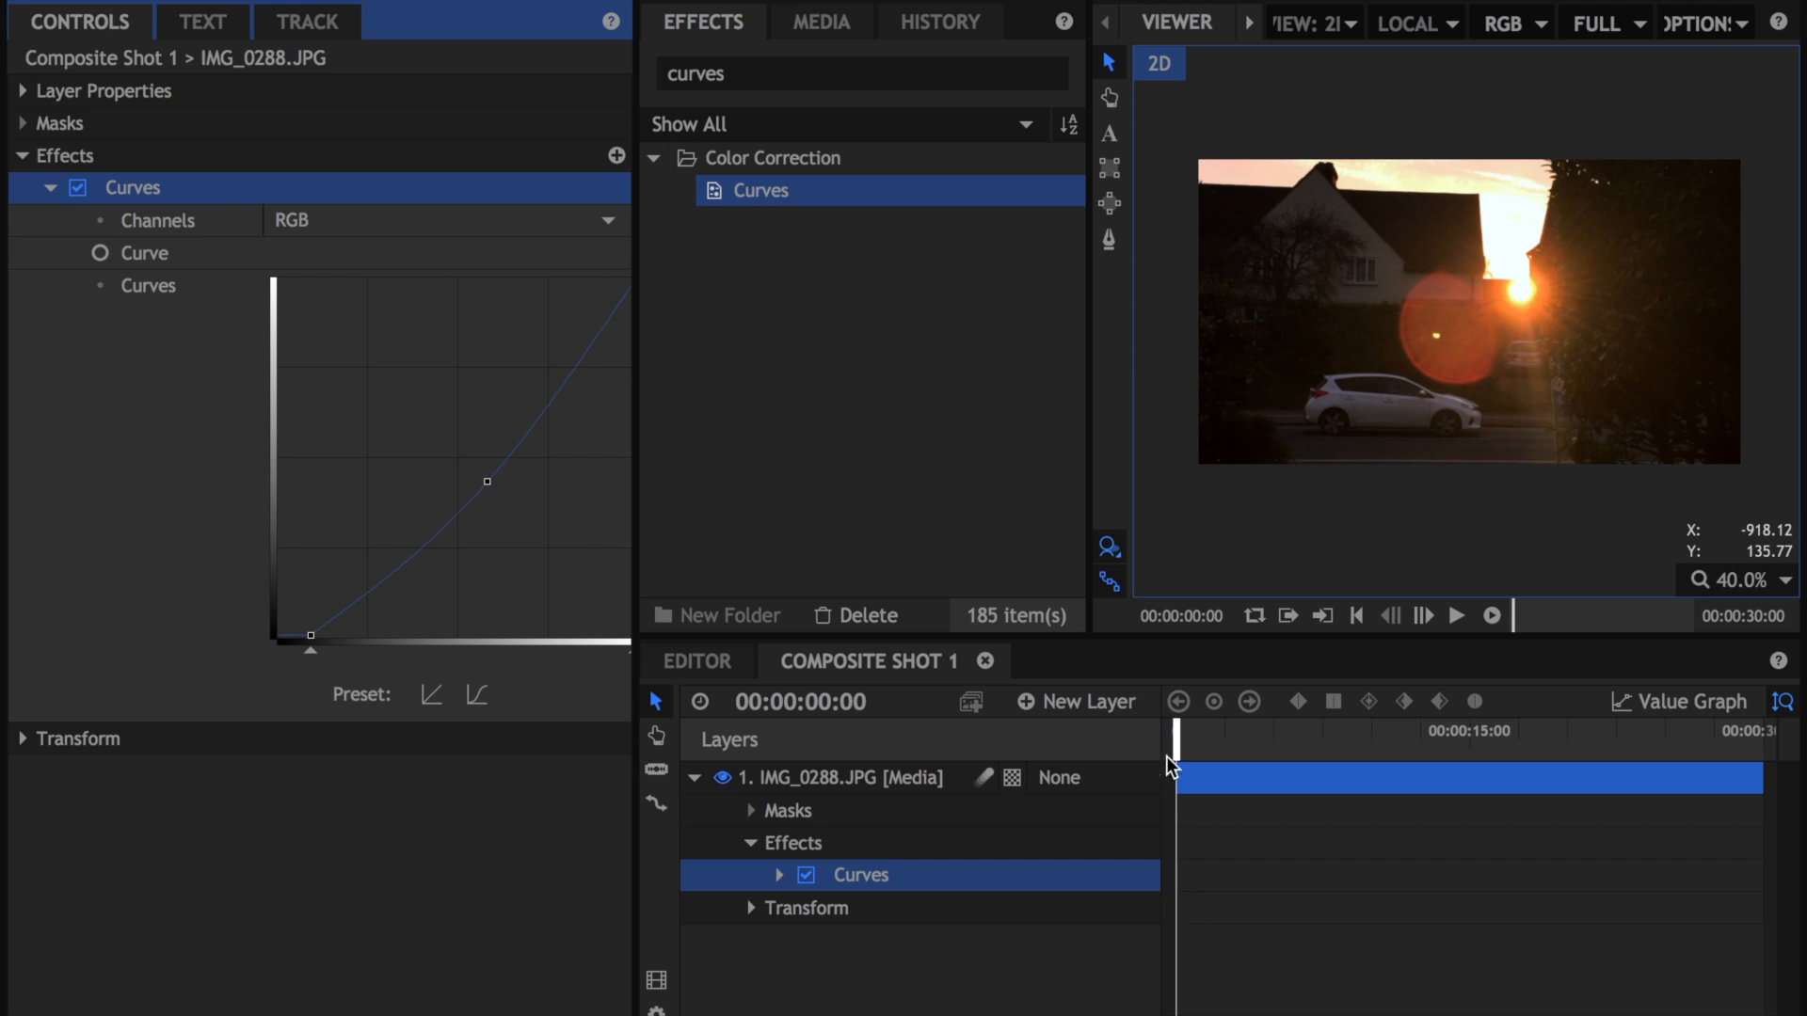
Step: Compare the image before and after the darker RGB curve by toggling the Curves effect repeatedly
{"action": "left_click", "coordinate": [83, 190]}
{"action": "left_click", "coordinate": [82, 190]}
{"action": "left_click", "coordinate": [83, 190]}
{"action": "left_click", "coordinate": [83, 190]}
{"action": "left_click", "coordinate": [83, 190]}
{"action": "left_click", "coordinate": [83, 190]}
{"action": "left_click", "coordinate": [1166, 736]}
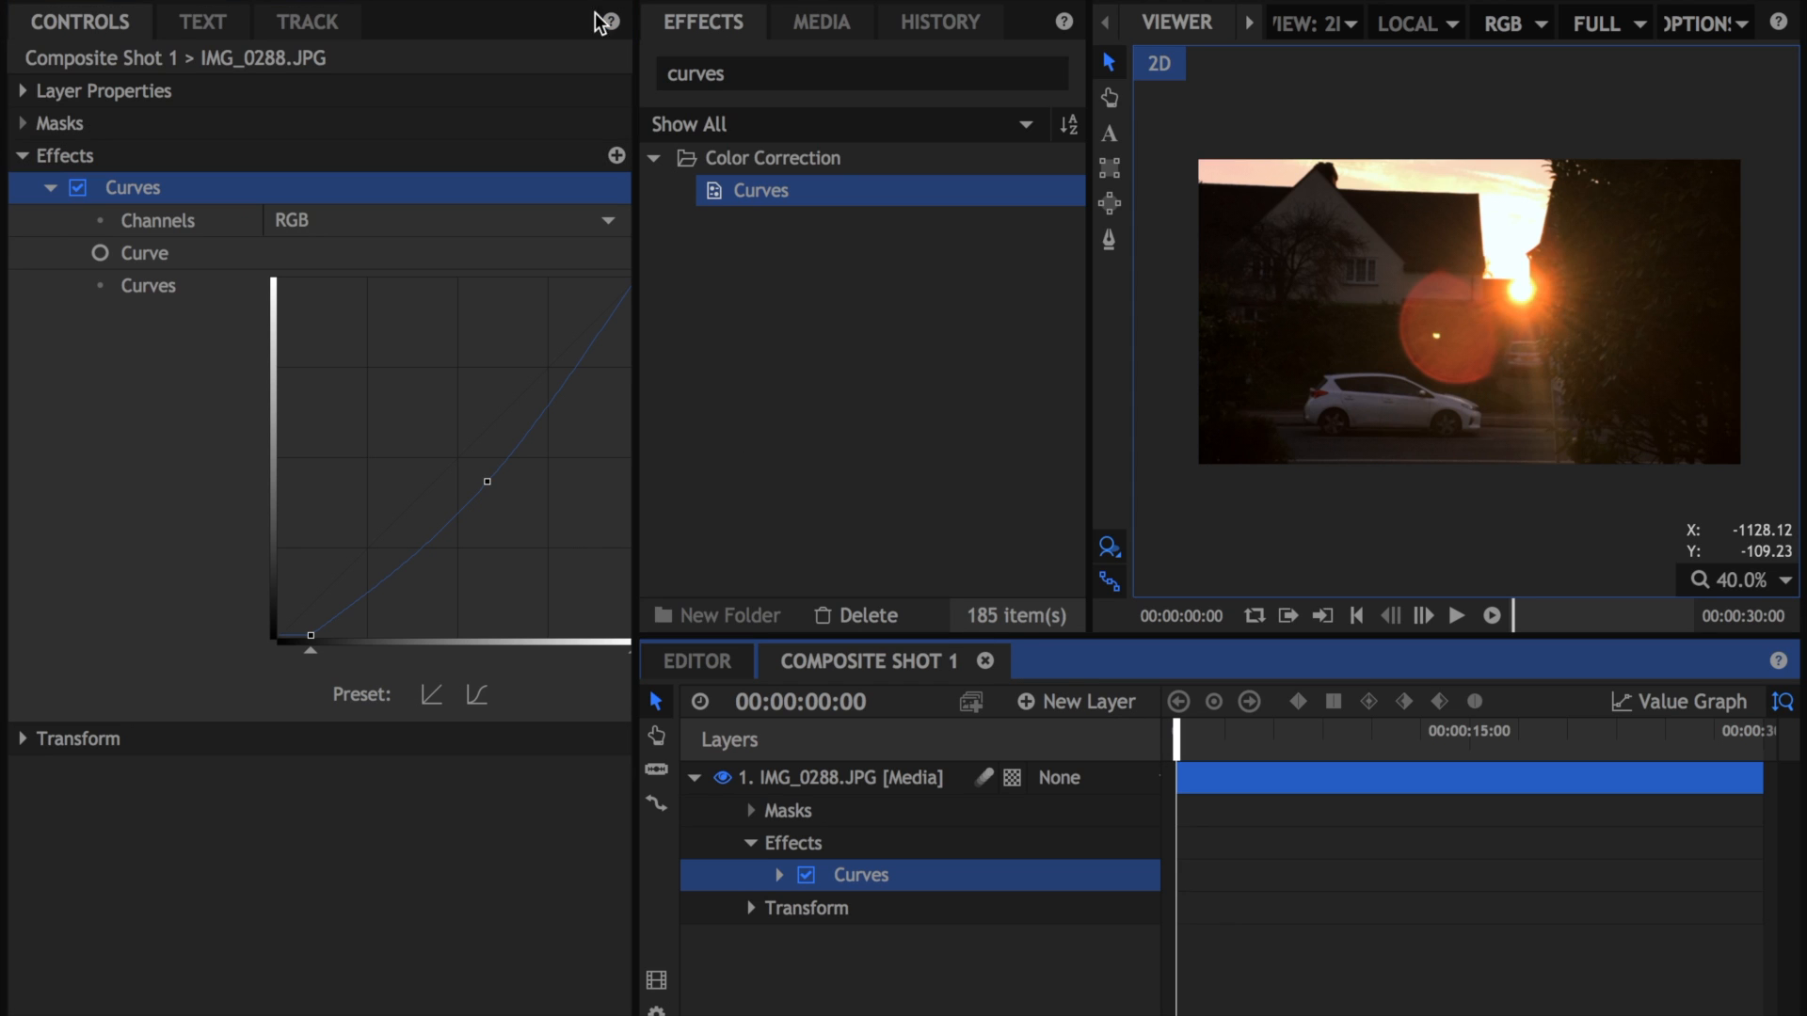
Step: Add the Levels Histogram effect to IMG_0288.JPG, place it below Curves, and expand its settings
{"action": "left_click", "coordinate": [730, 72]}
{"action": "type", "text": "levels histo"}
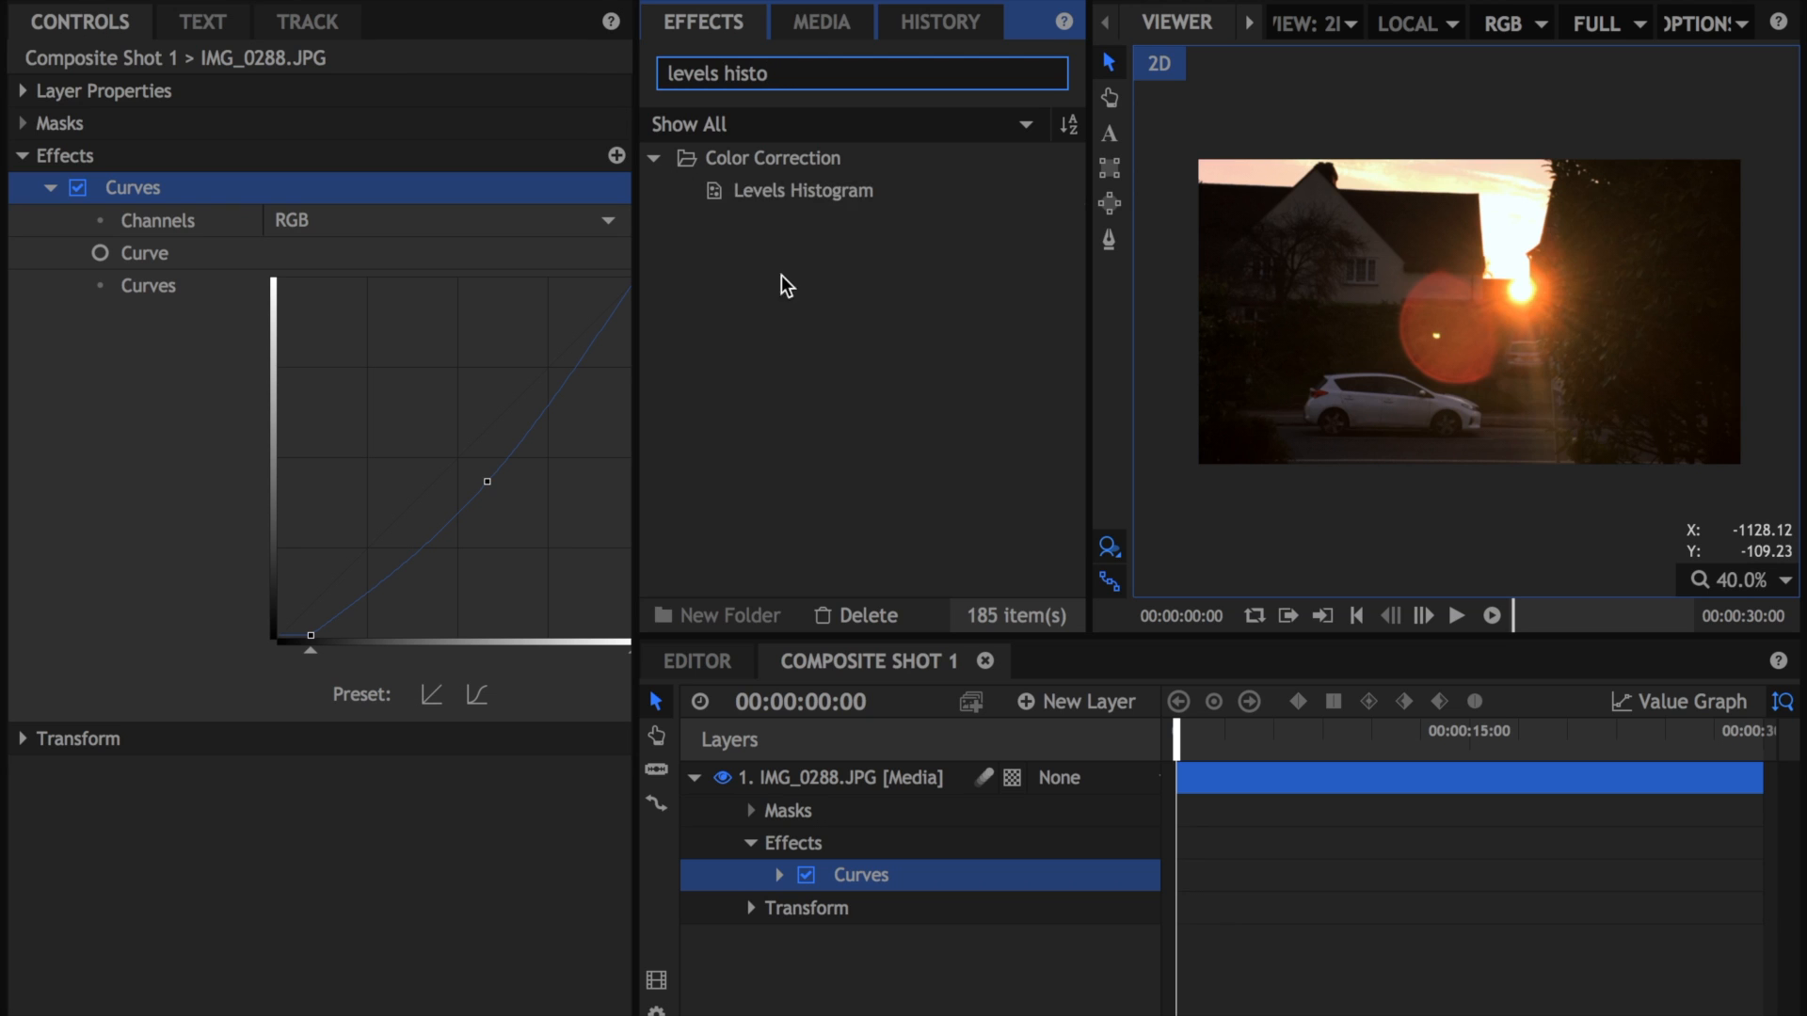
{"action": "left_click_drag", "start_coordinate": [800, 198], "coordinate": [311, 238]}
{"action": "left_click_drag", "start_coordinate": [105, 200], "coordinate": [118, 702]}
{"action": "left_click", "coordinate": [47, 739]}
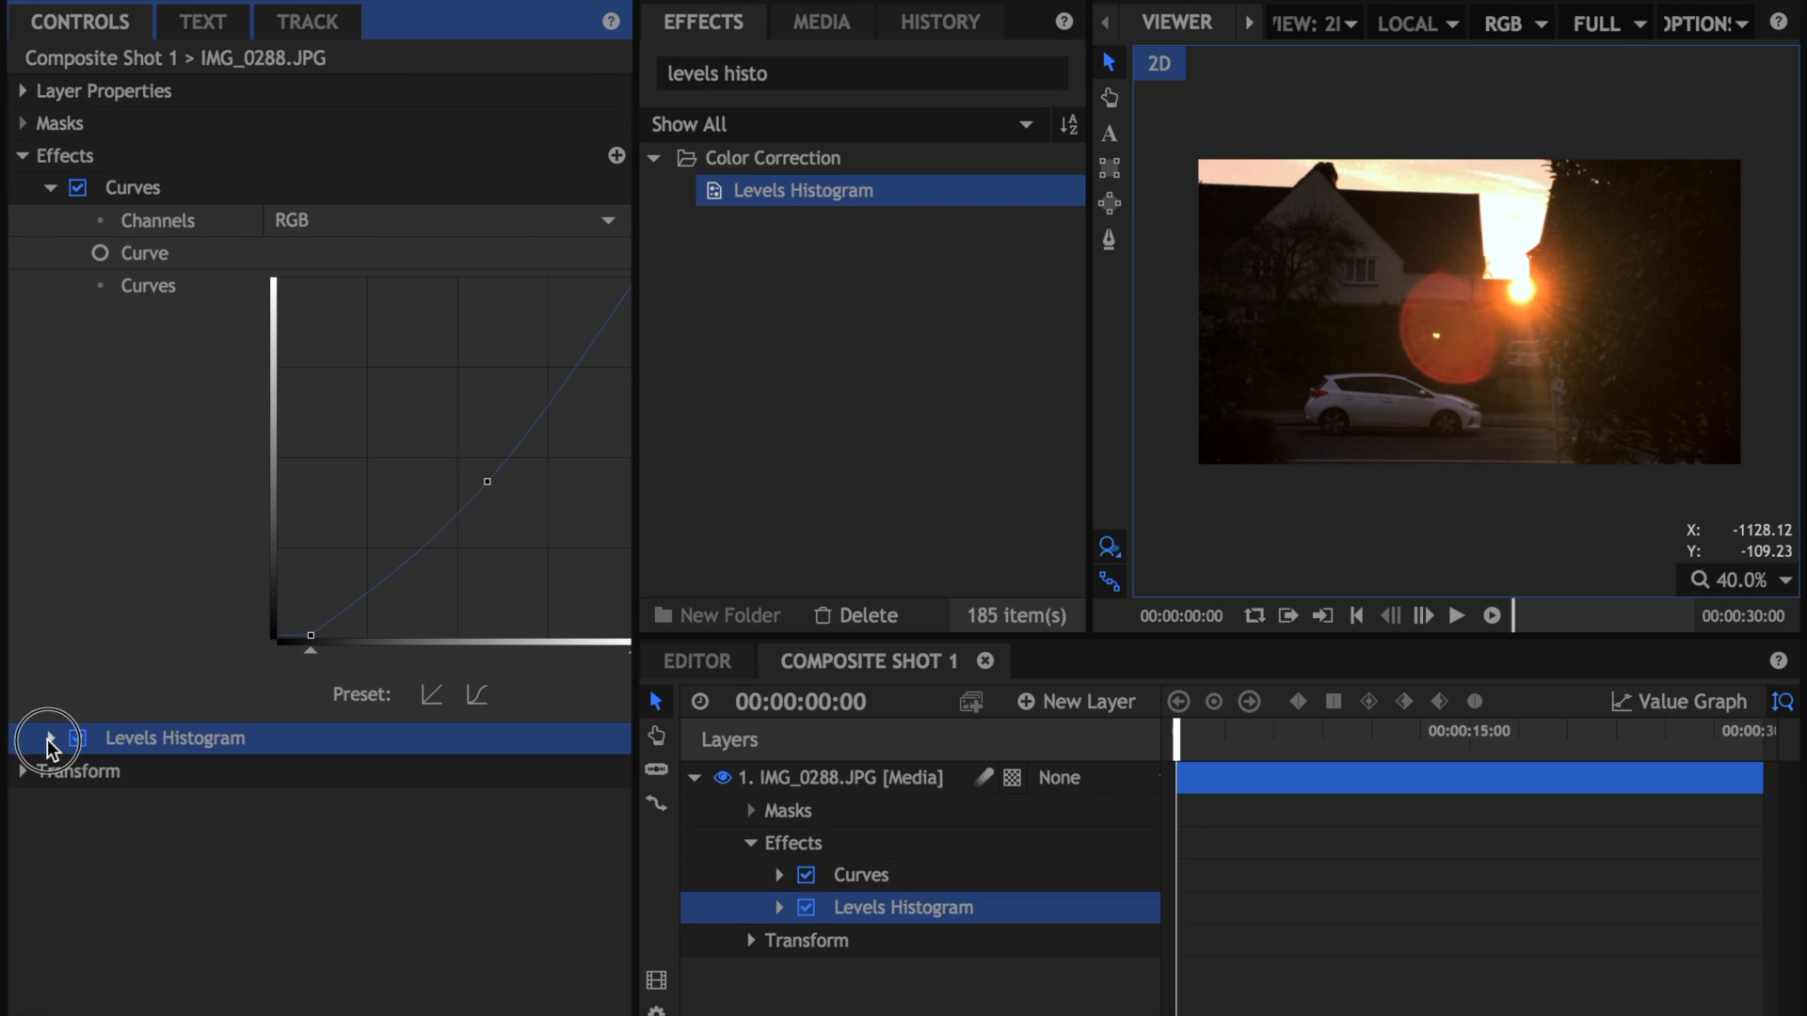
Step: Try raising the Levels Histogram's Input Black to 0.15, and return it to 0.00
{"action": "scroll", "coordinate": [192, 703], "scroll_direction": "down", "scroll_amount": 3}
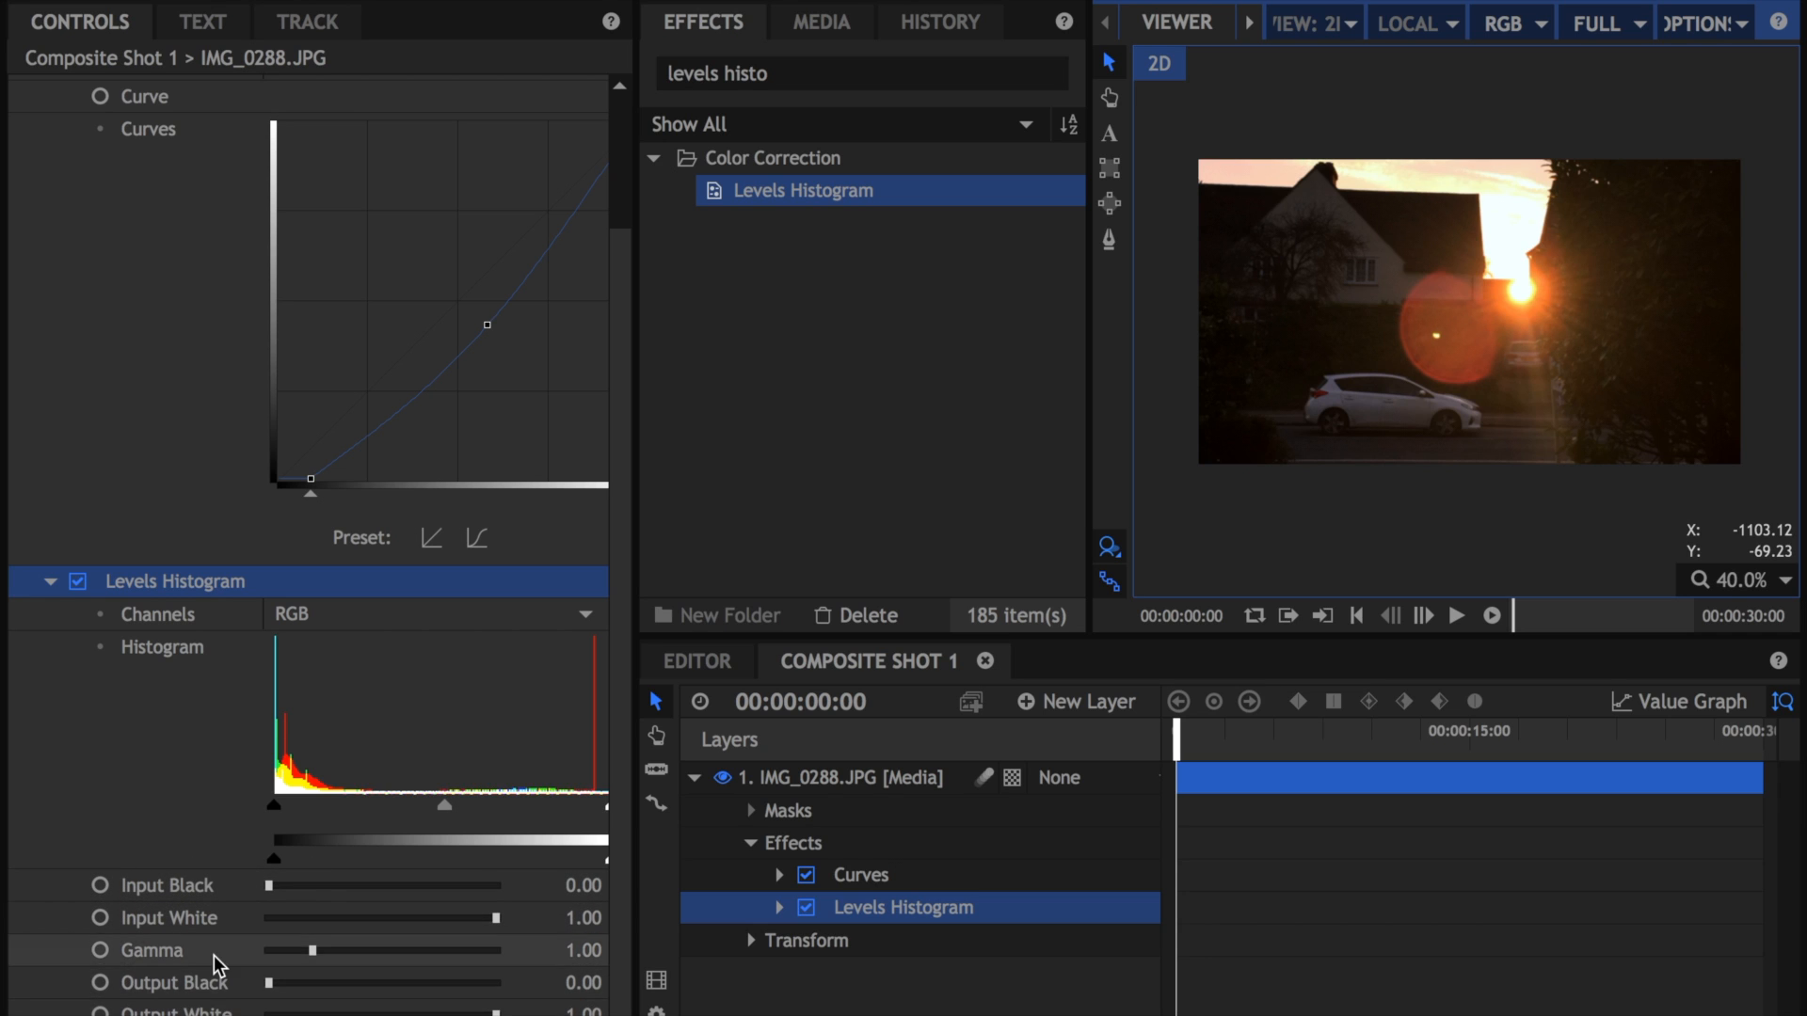
{"action": "left_click_drag", "start_coordinate": [266, 888], "coordinate": [305, 885]}
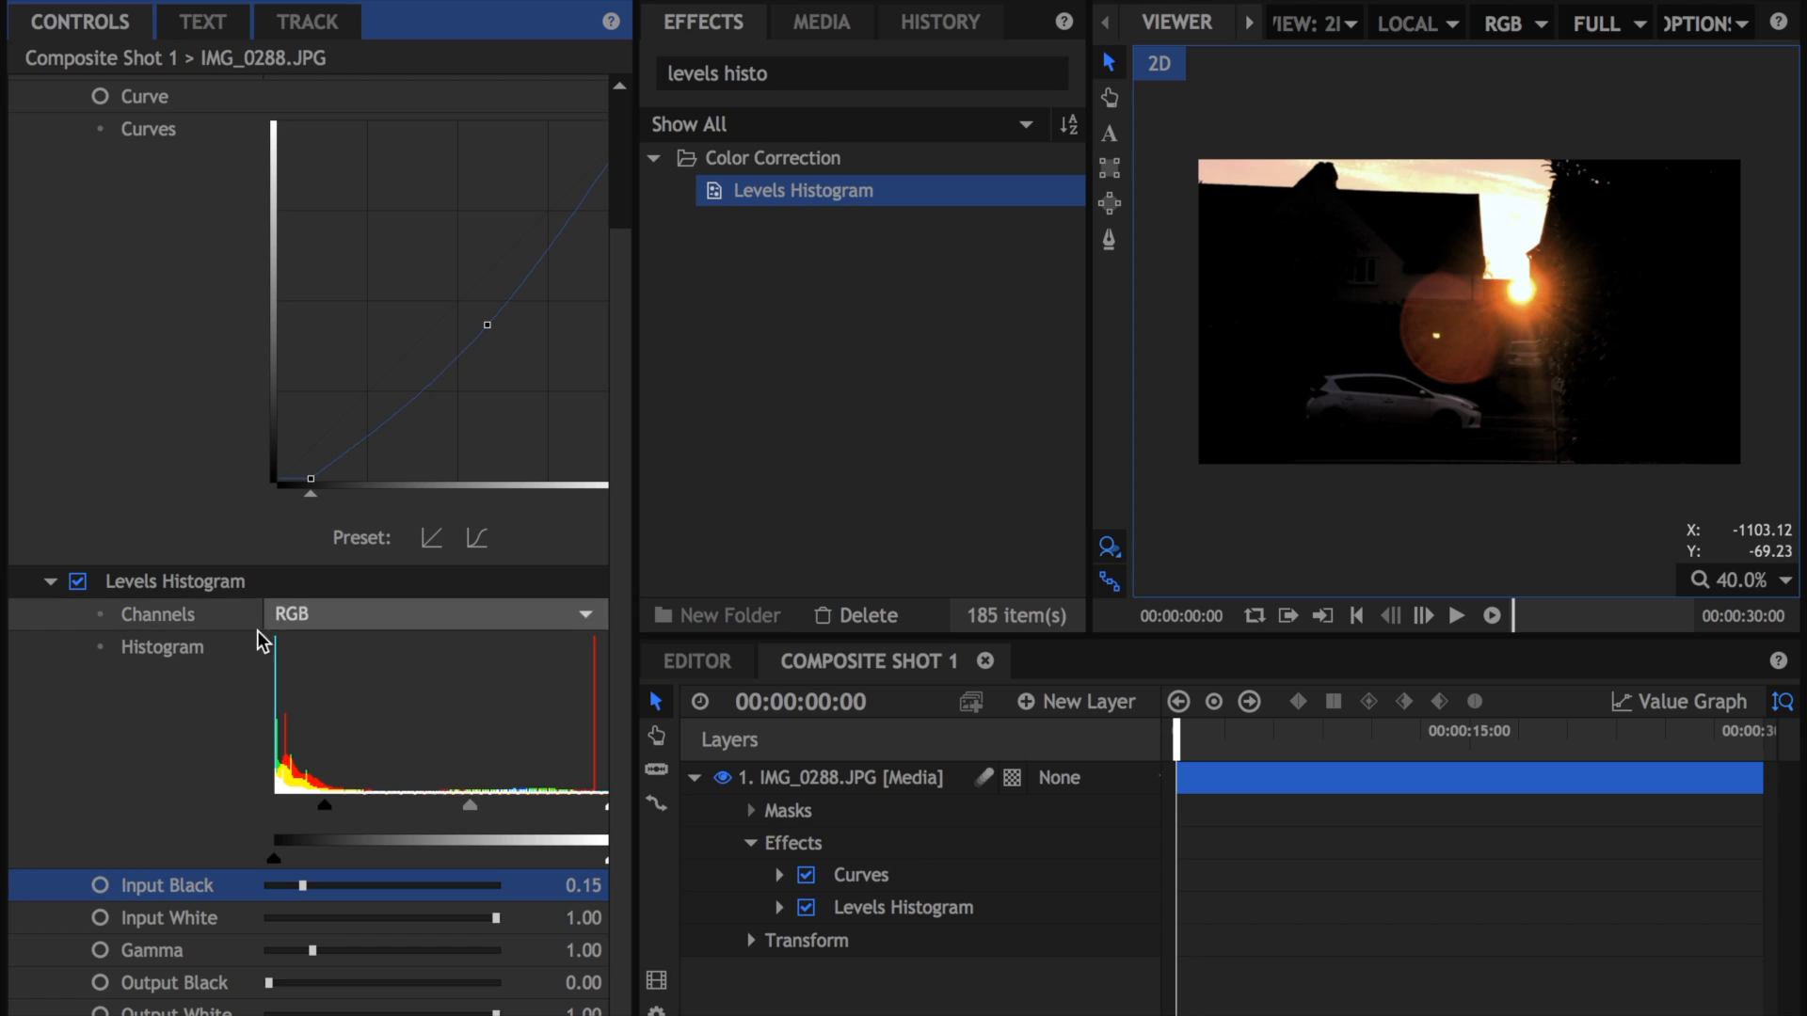
{"action": "left_click_drag", "start_coordinate": [267, 884], "coordinate": [207, 882]}
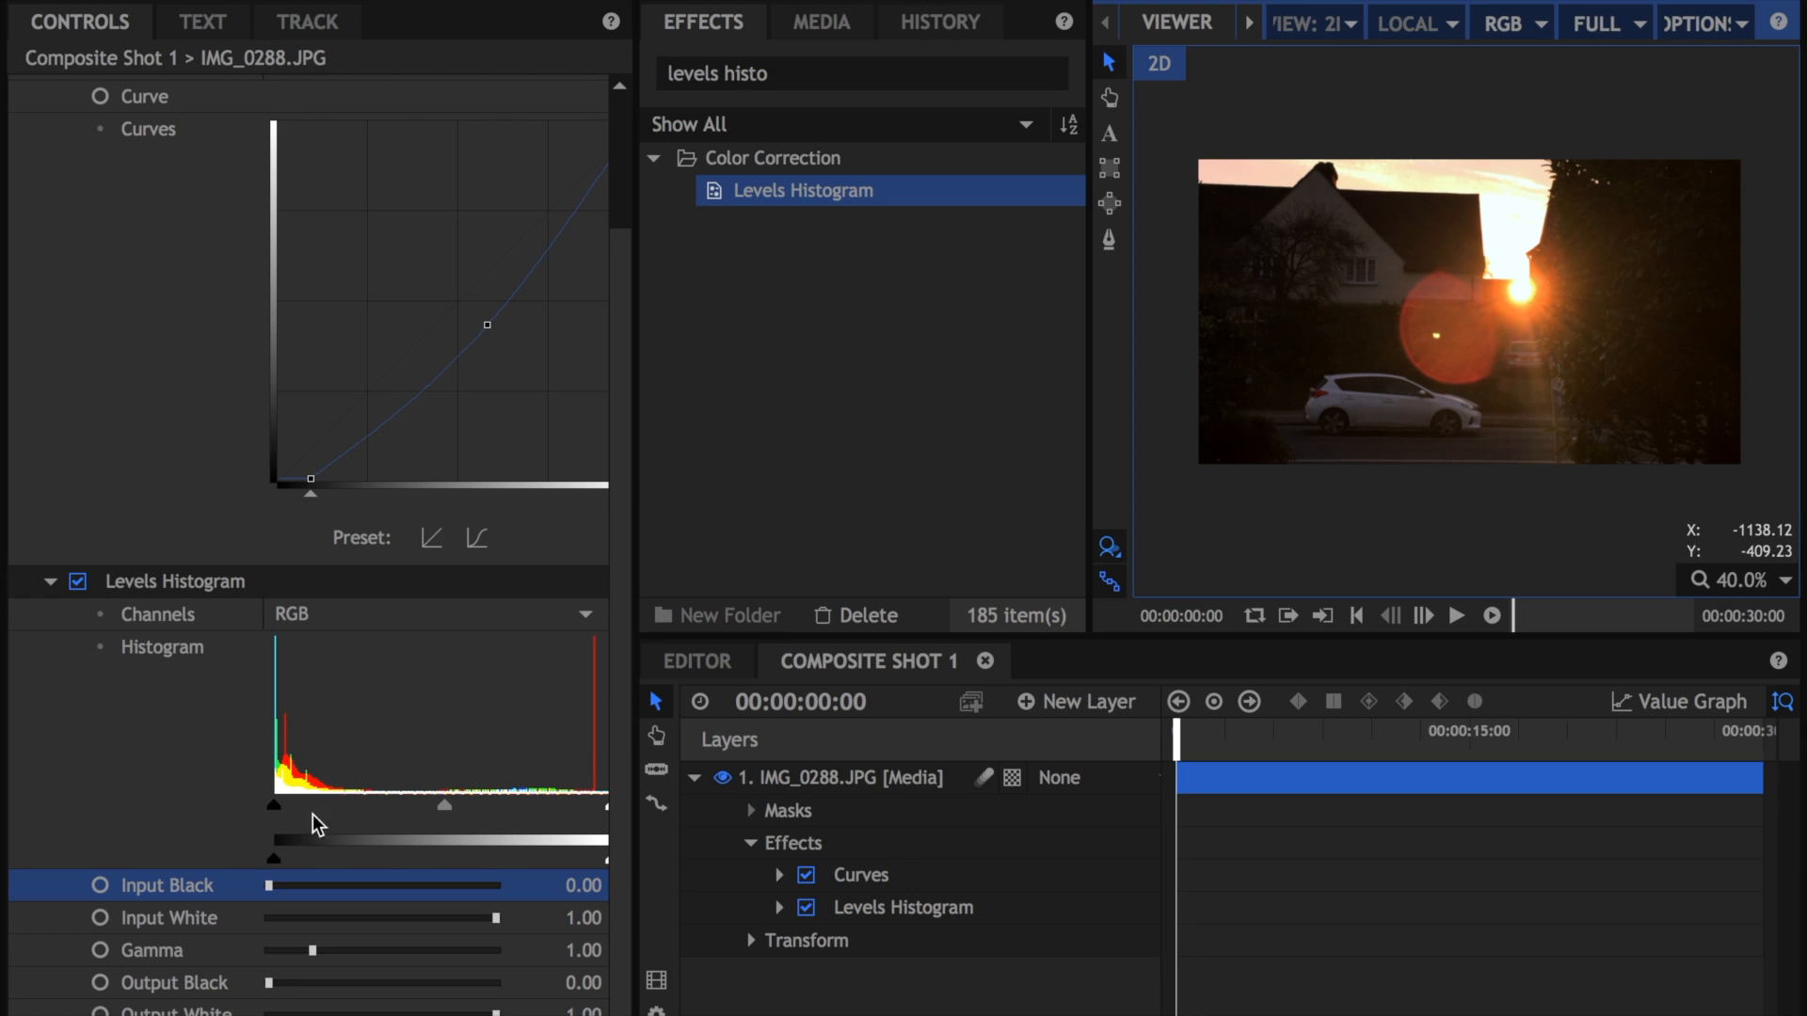
{"action": "scroll", "coordinate": [99, 522], "scroll_direction": "up", "scroll_amount": 3}
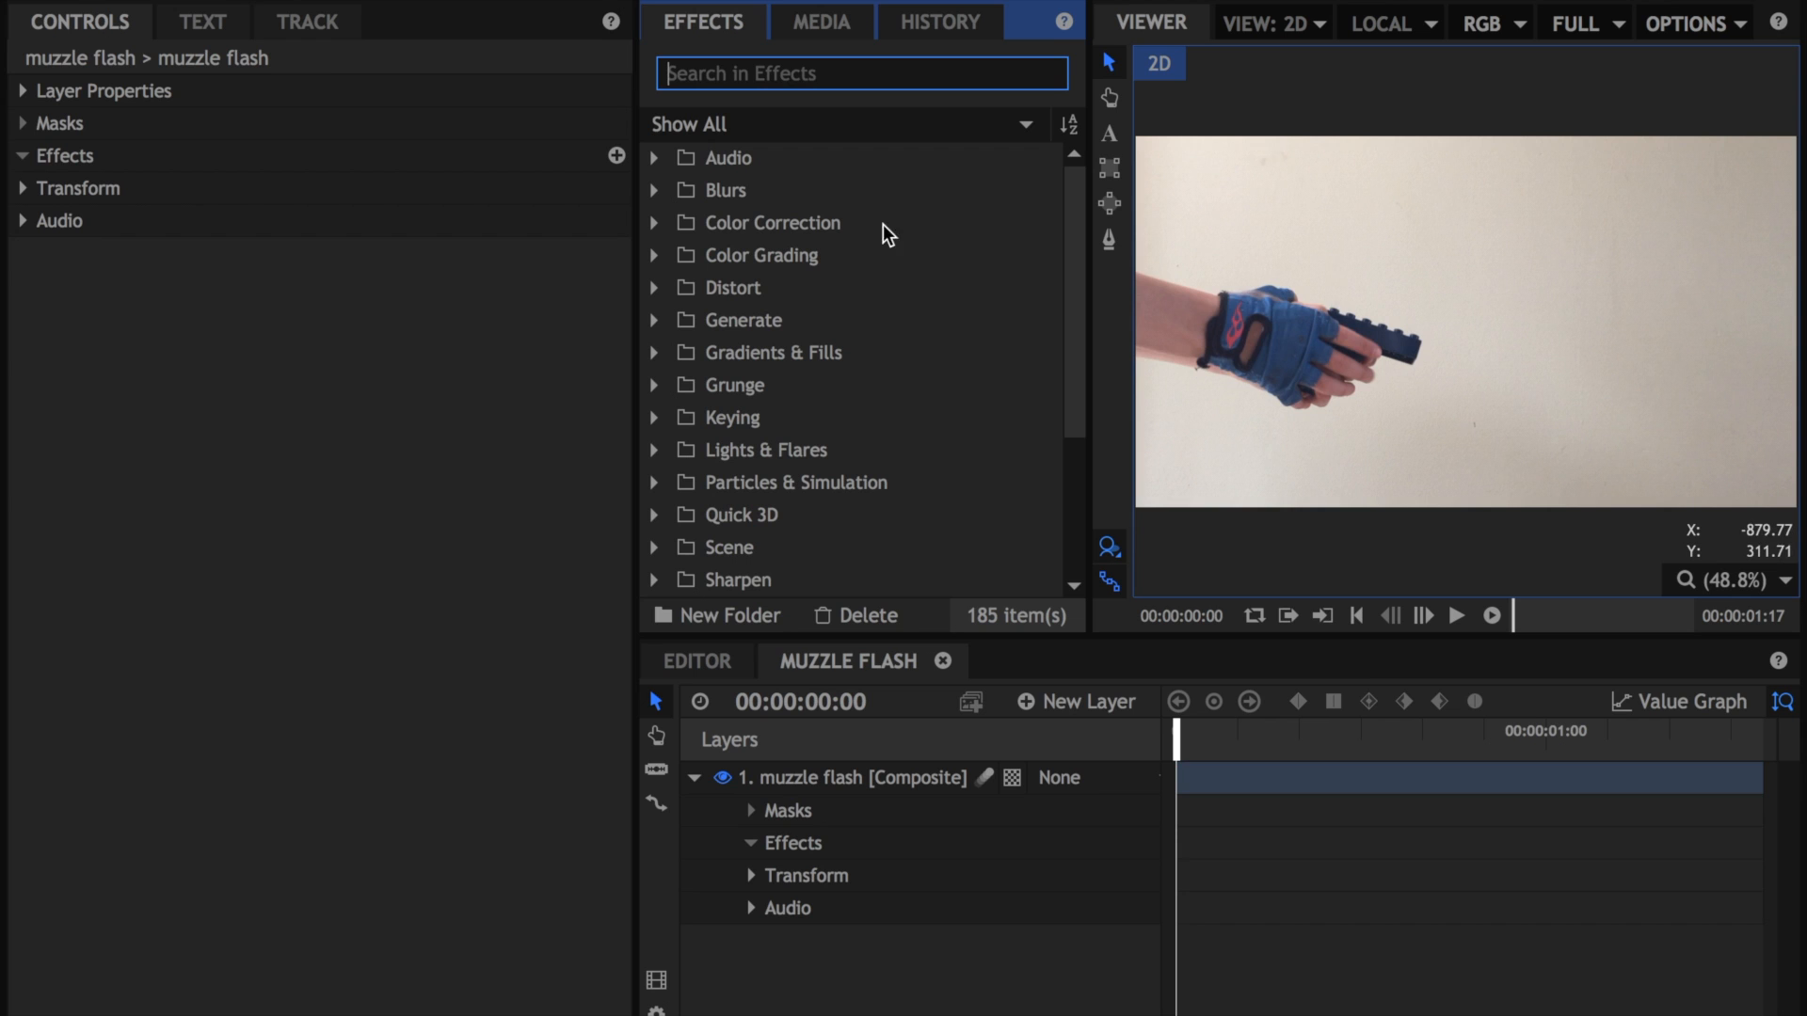
Step: Find the Vignette effect and apply it to the muzzle flash layer
{"action": "type", "text": "vignette"}
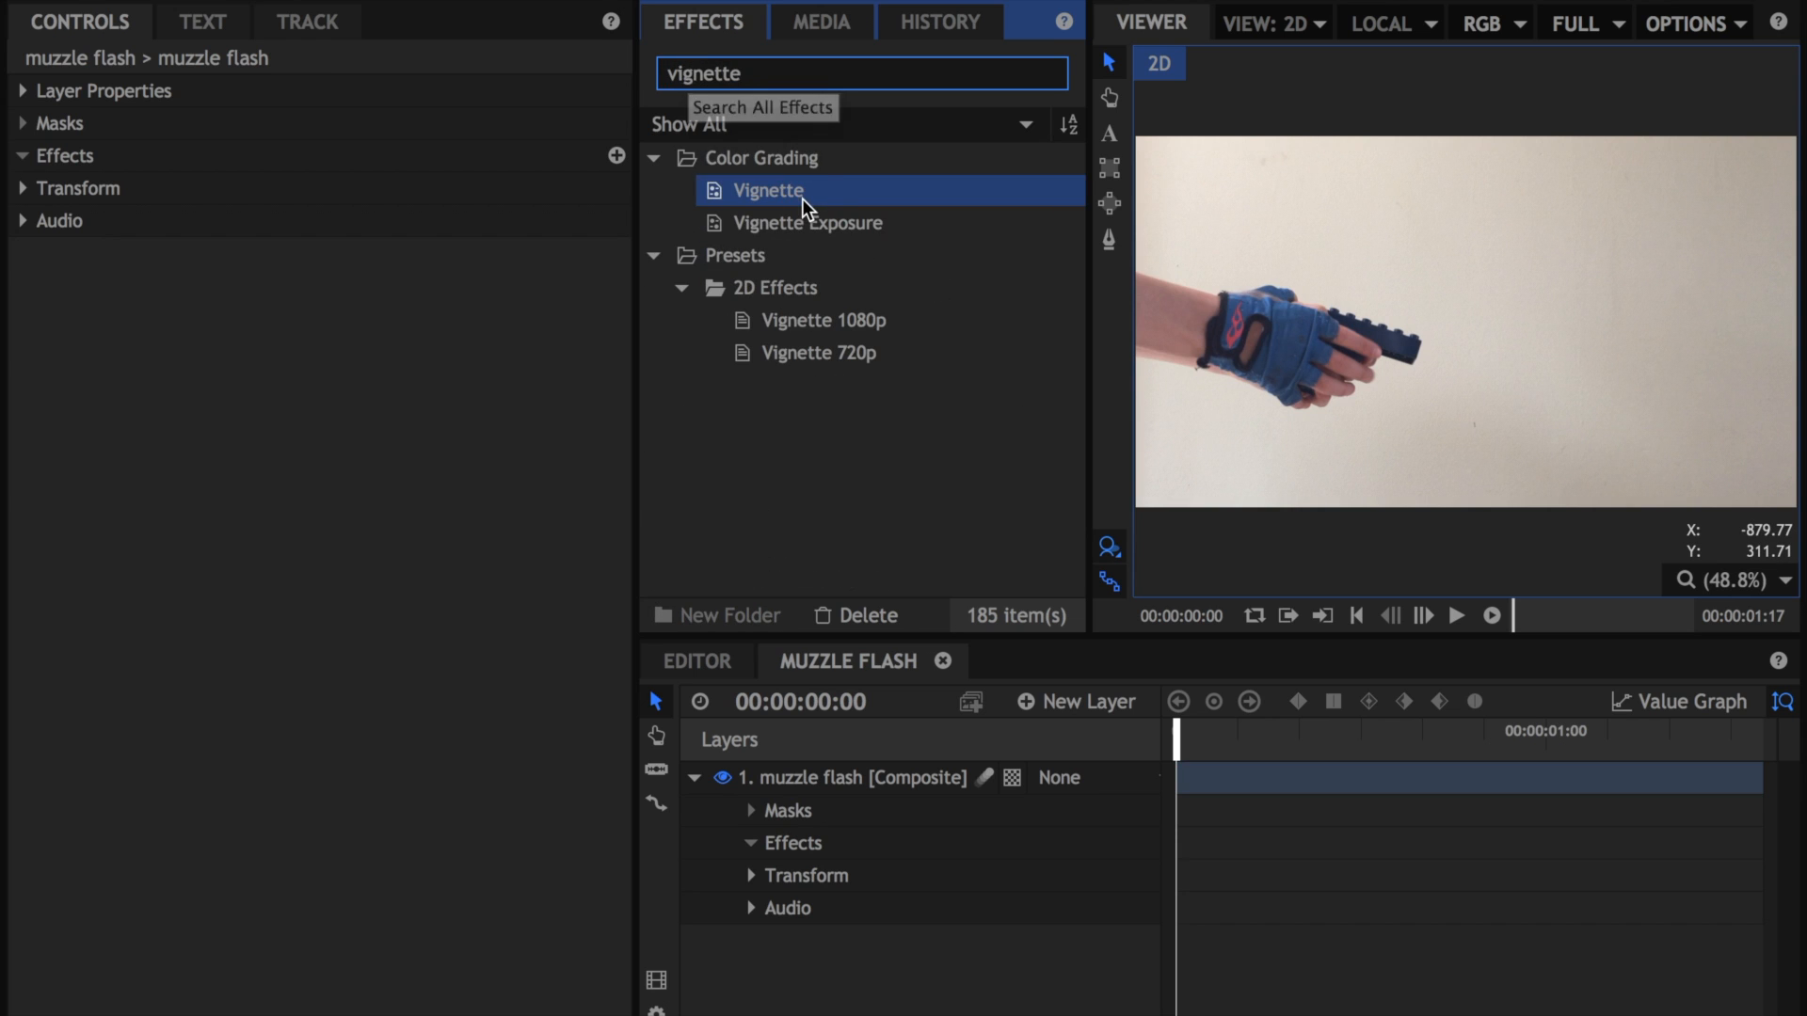
{"action": "left_click", "coordinate": [985, 800]}
{"action": "left_click_drag", "start_coordinate": [986, 800], "coordinate": [974, 776]}
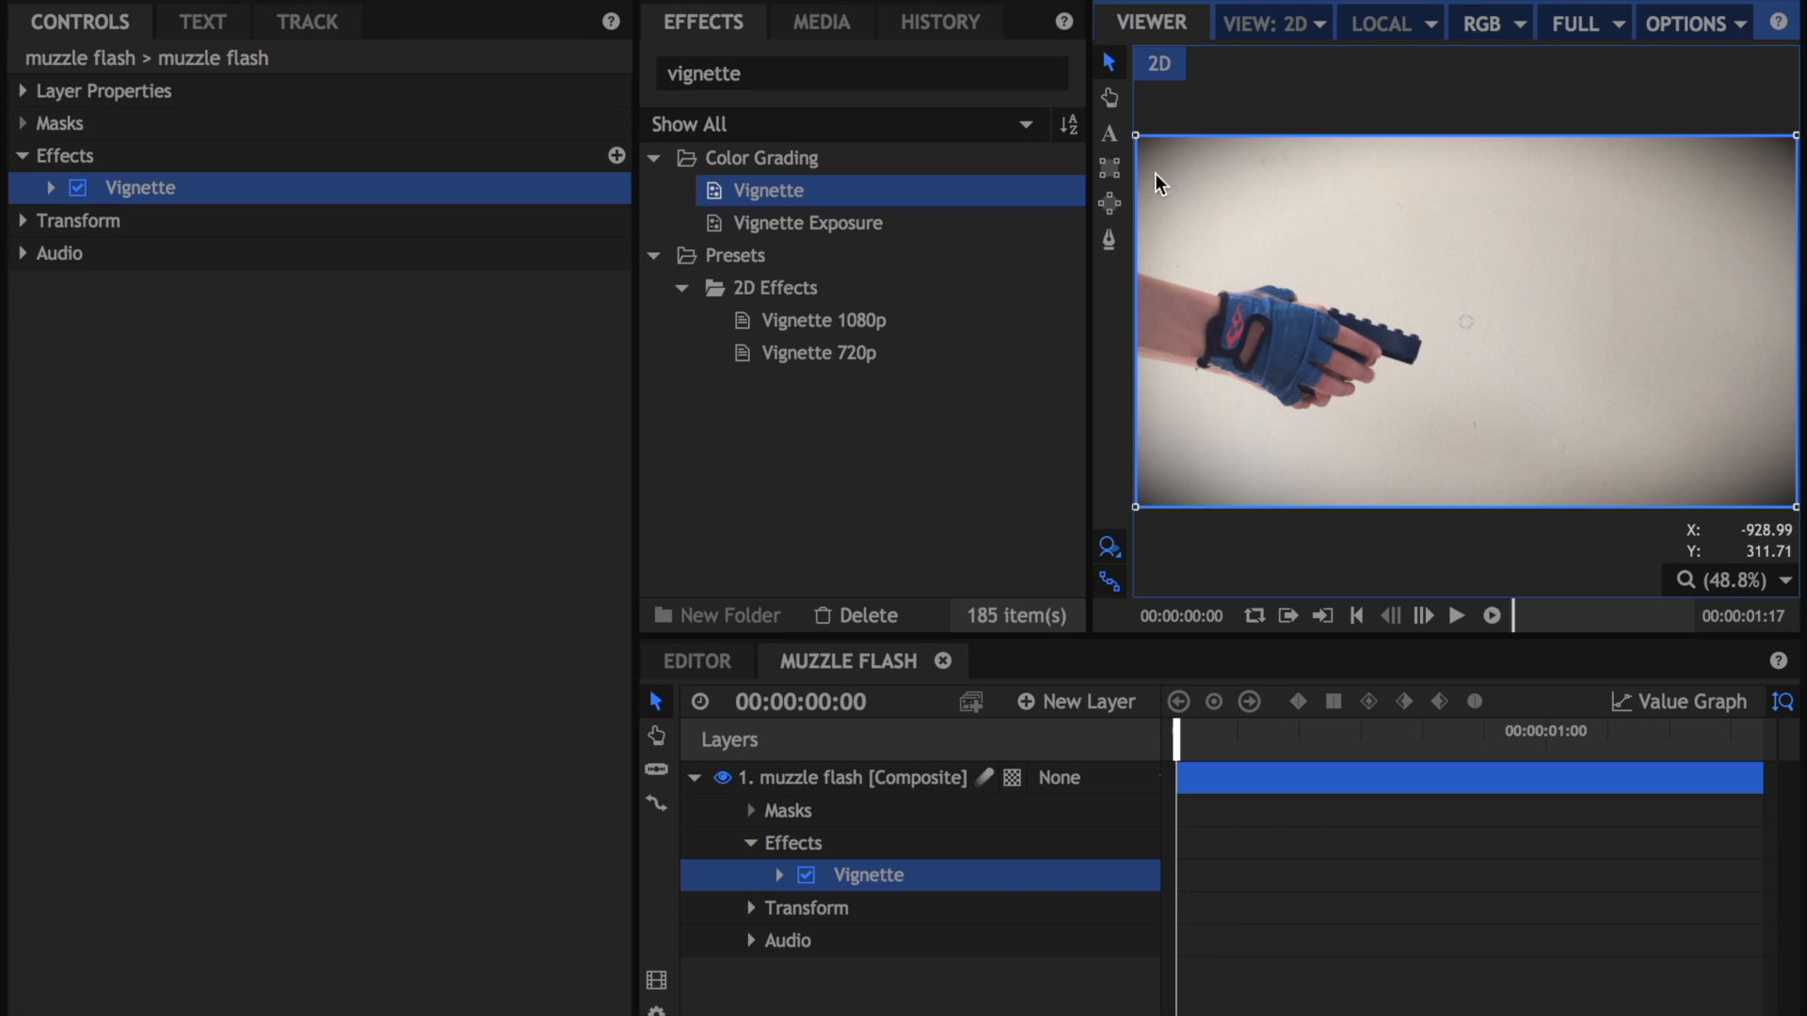
Step: Expand the Vignette settings, try a higher Curvature, and return it to 0.5
{"action": "left_click", "coordinate": [49, 189]}
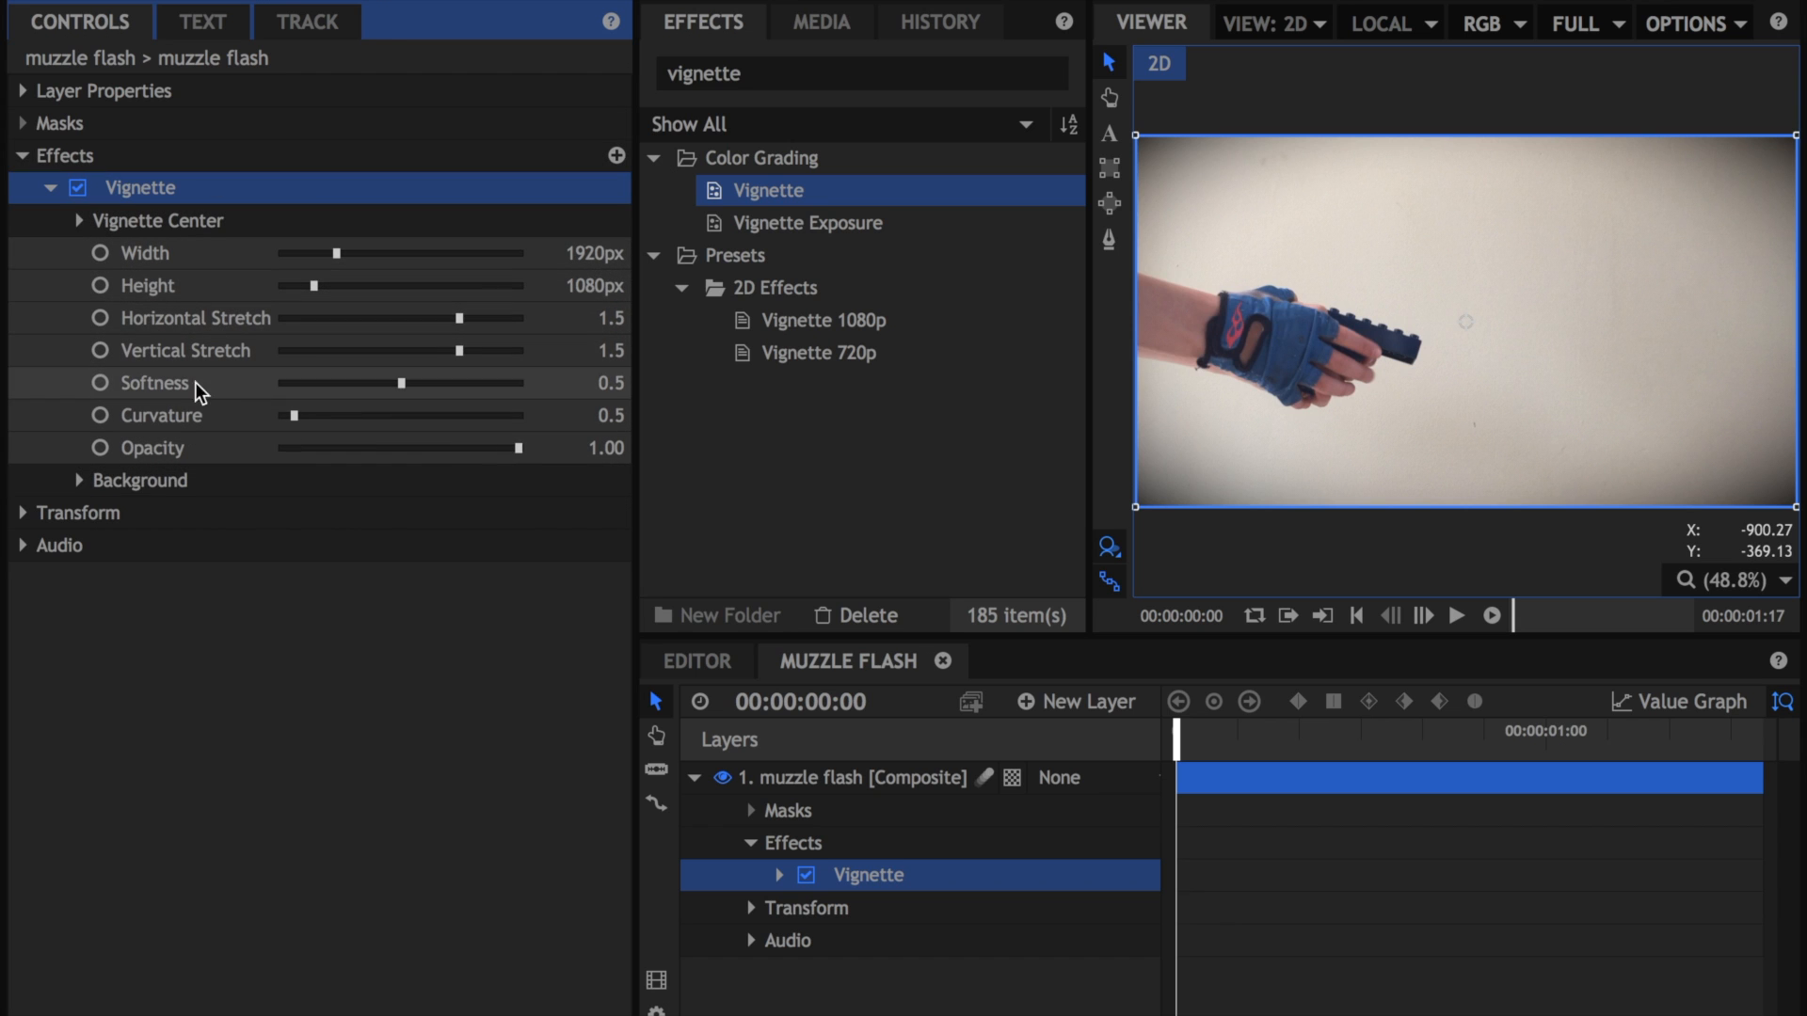
{"action": "left_click", "coordinate": [314, 416]}
{"action": "mouse_move", "coordinate": [314, 416]}
{"action": "left_mouse_down"}
{"action": "mouse_move", "coordinate": [550, 449]}
{"action": "mouse_move", "coordinate": [205, 412]}
{"action": "mouse_move", "coordinate": [291, 420]}
{"action": "left_mouse_up"}
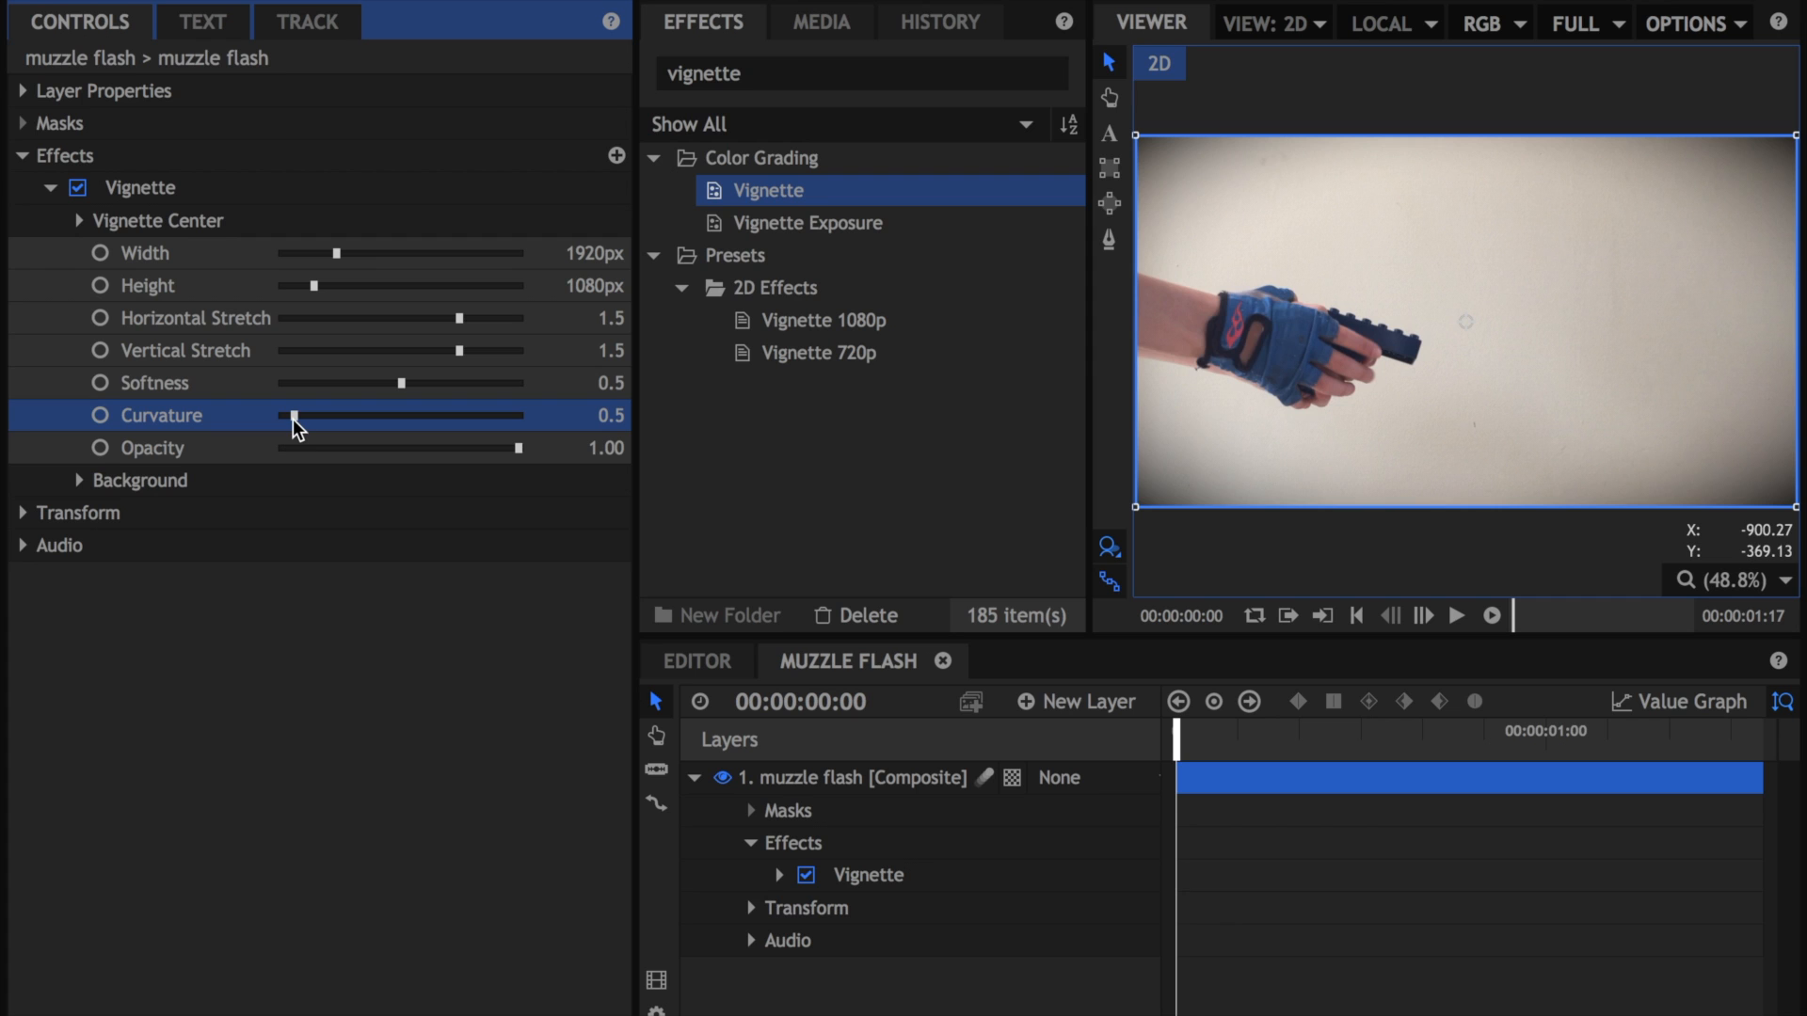
Step: Set the Vignette's Softness to 1.00, then try adjusting its Width and leave it at 1920 px
{"action": "left_click_drag", "start_coordinate": [404, 382], "coordinate": [529, 396]}
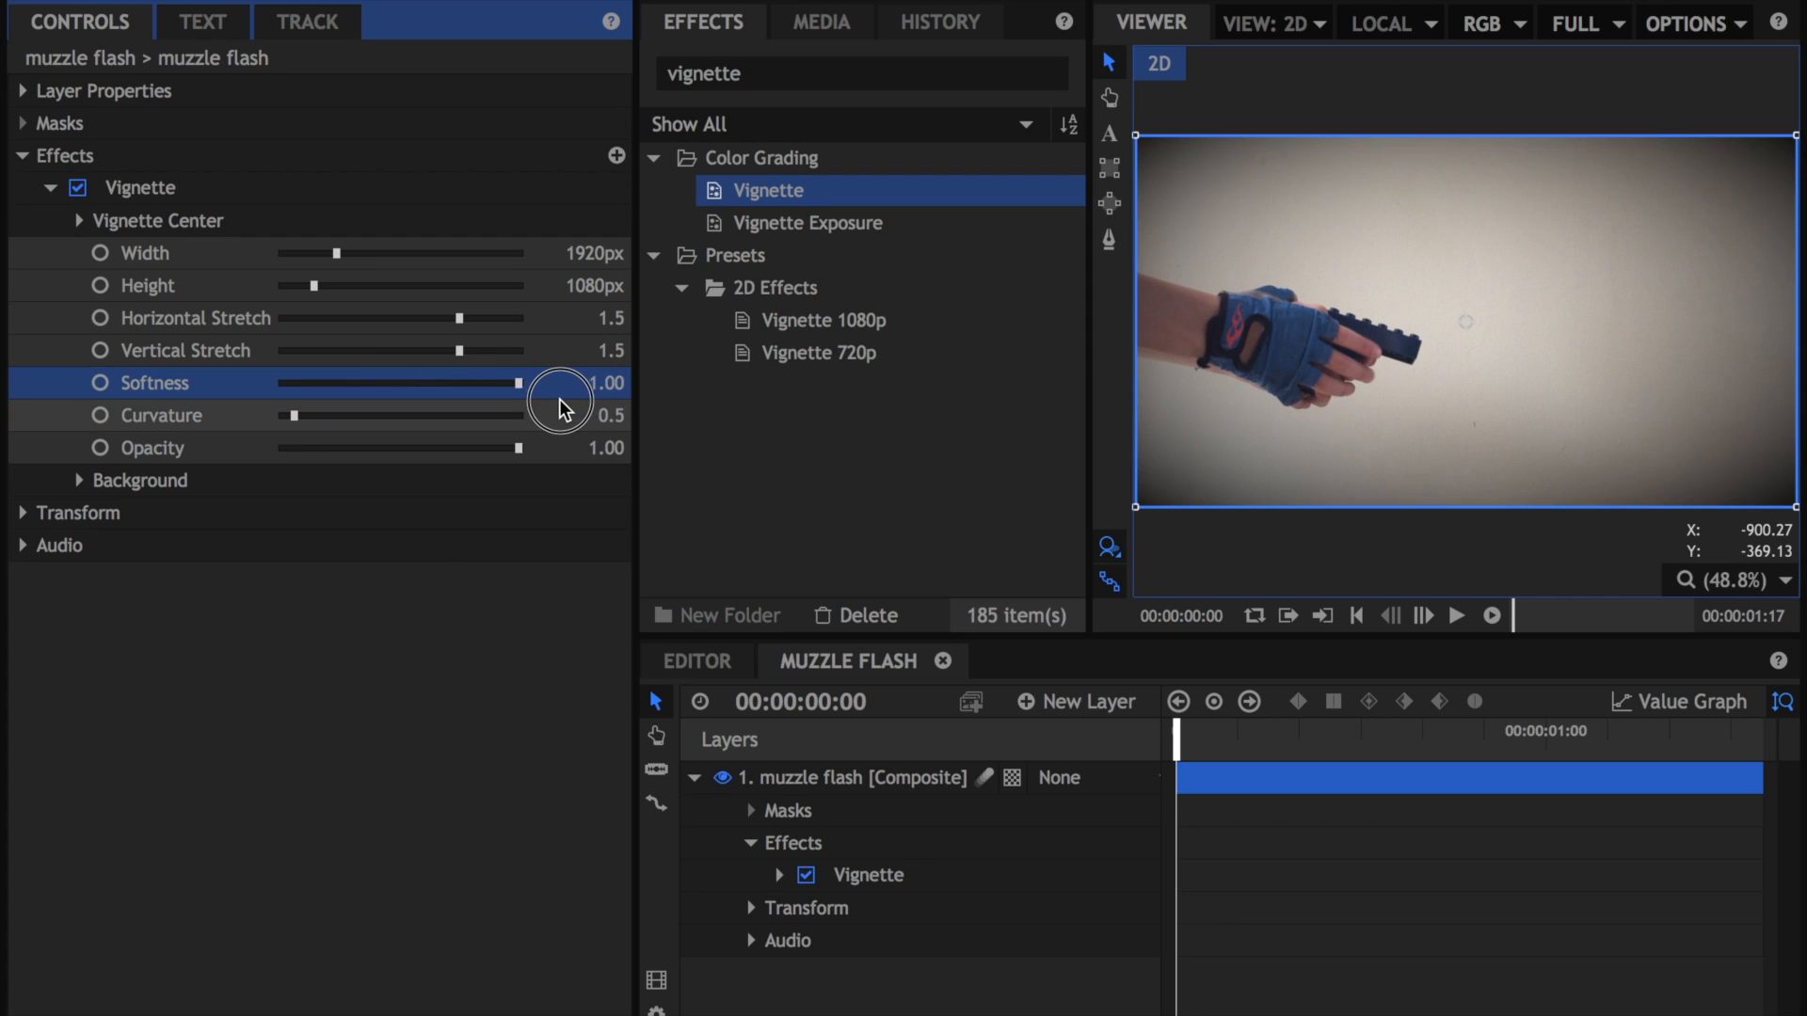
{"action": "mouse_move", "coordinate": [545, 399]}
{"action": "left_mouse_down"}
{"action": "mouse_move", "coordinate": [158, 405]}
{"action": "mouse_move", "coordinate": [552, 425]}
{"action": "left_mouse_up"}
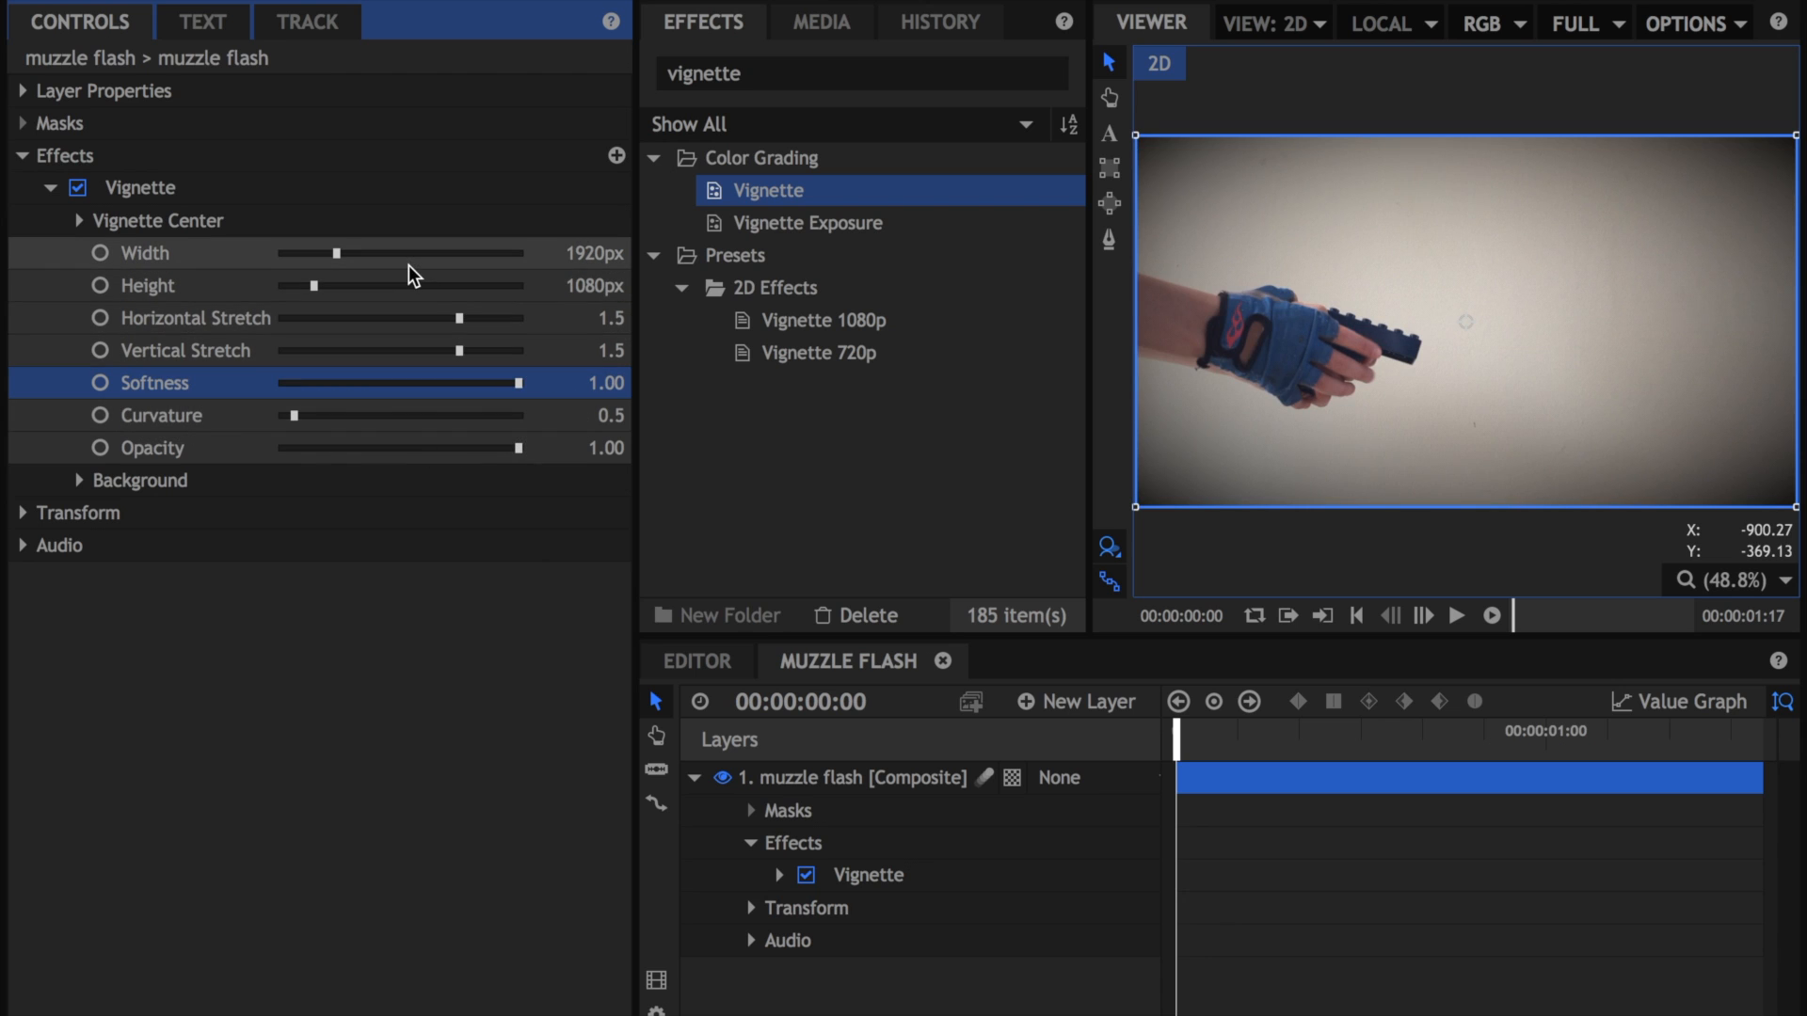
{"action": "mouse_move", "coordinate": [330, 254]}
{"action": "left_mouse_down"}
{"action": "mouse_move", "coordinate": [278, 253]}
{"action": "mouse_move", "coordinate": [348, 257]}
{"action": "left_mouse_up"}
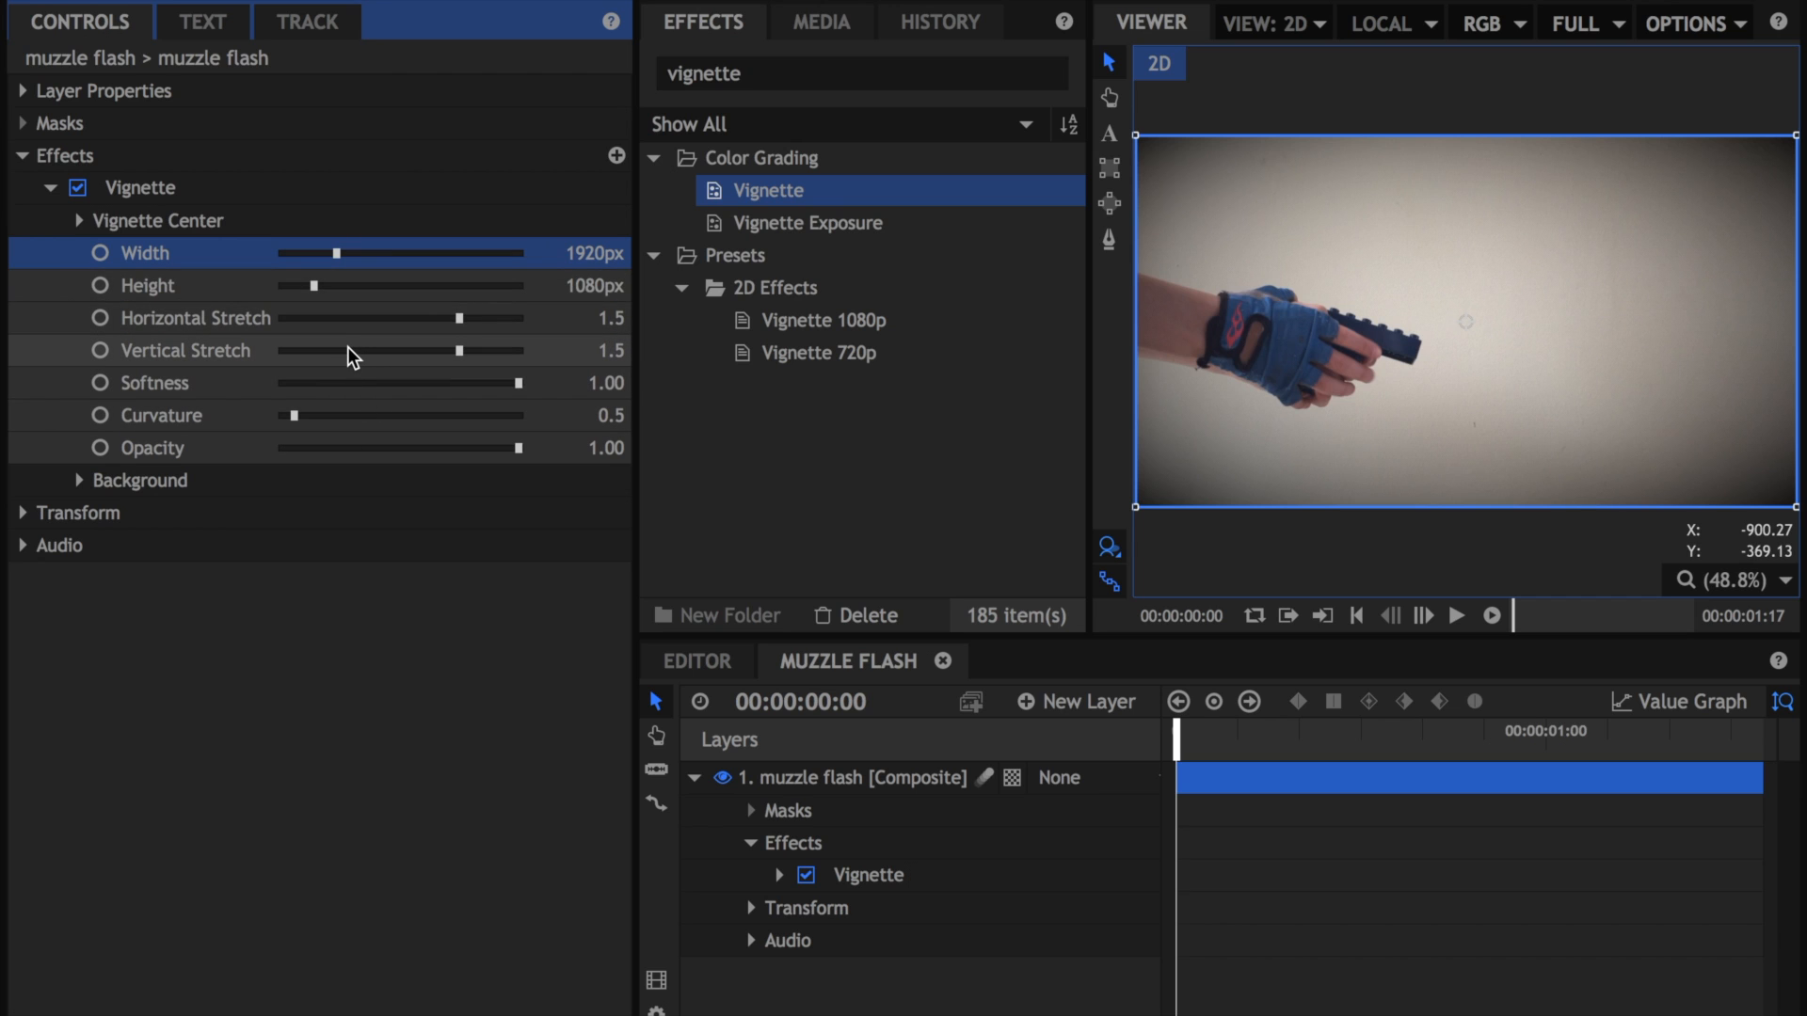
Step: Collapse the muzzle flash layer and add a new Grade layer above it
{"action": "left_click", "coordinate": [692, 778]}
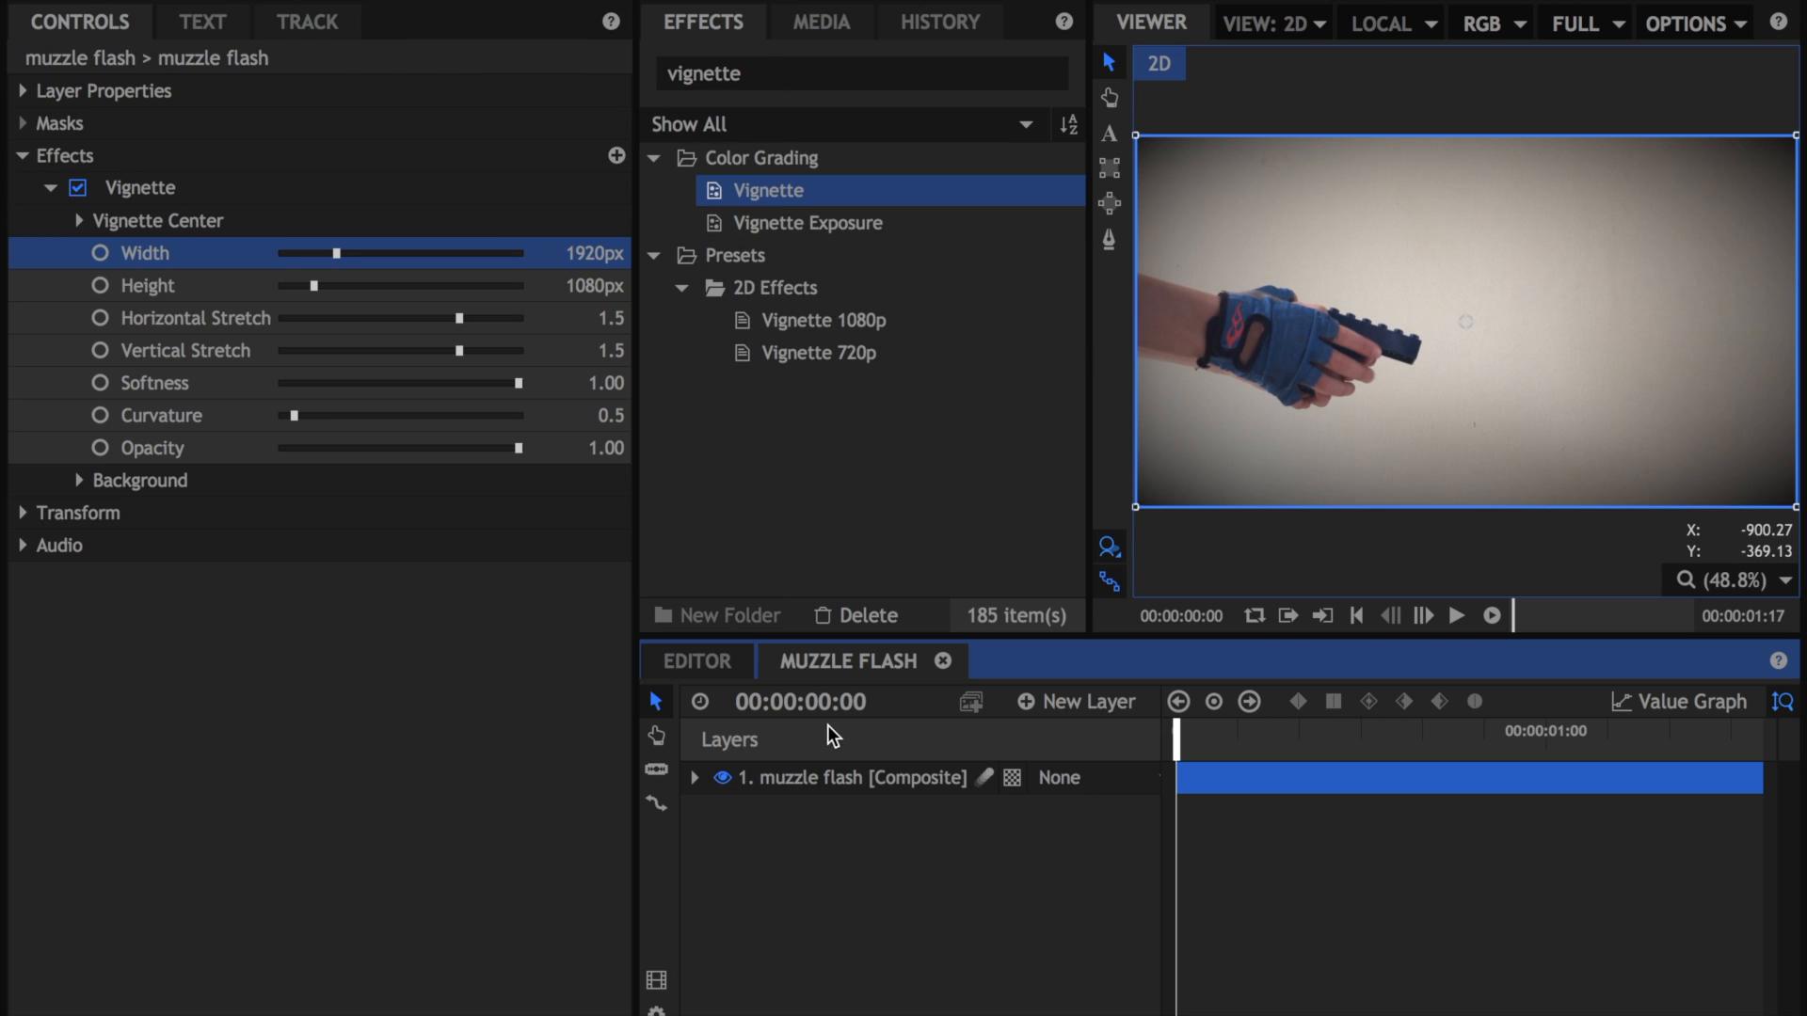
{"action": "left_click", "coordinate": [1087, 698]}
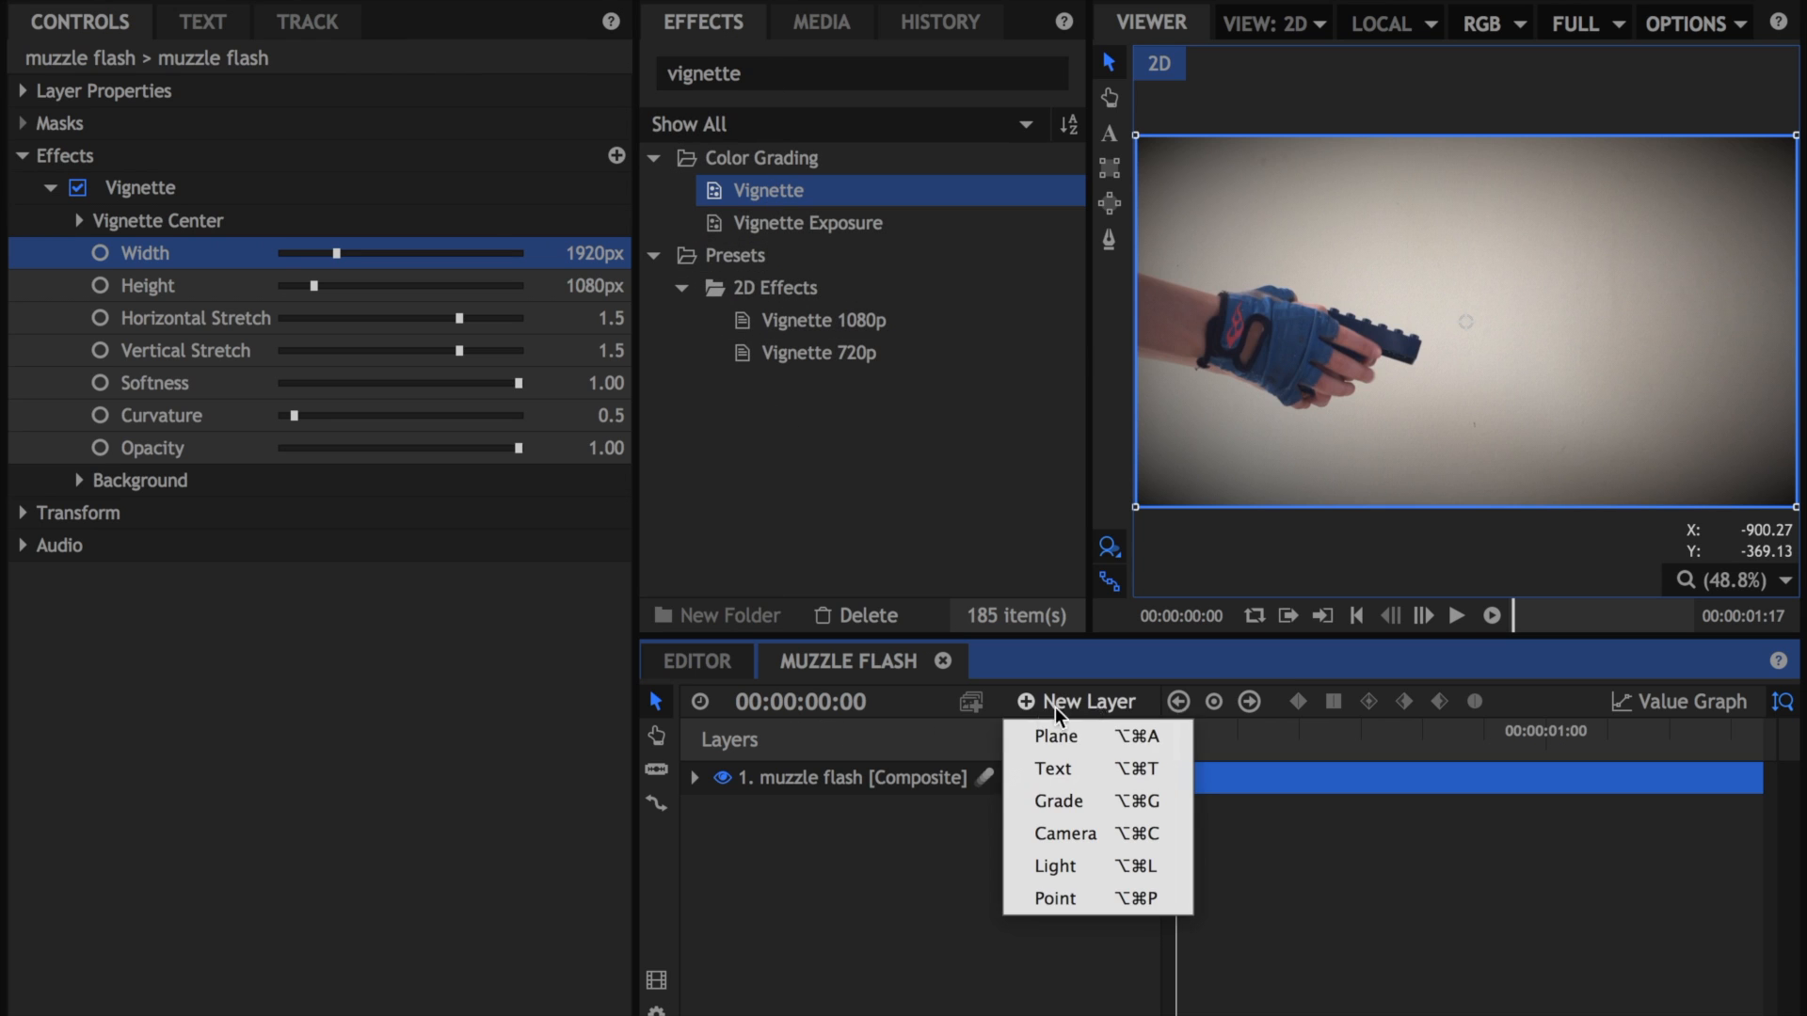
{"action": "left_click", "coordinate": [1041, 800]}
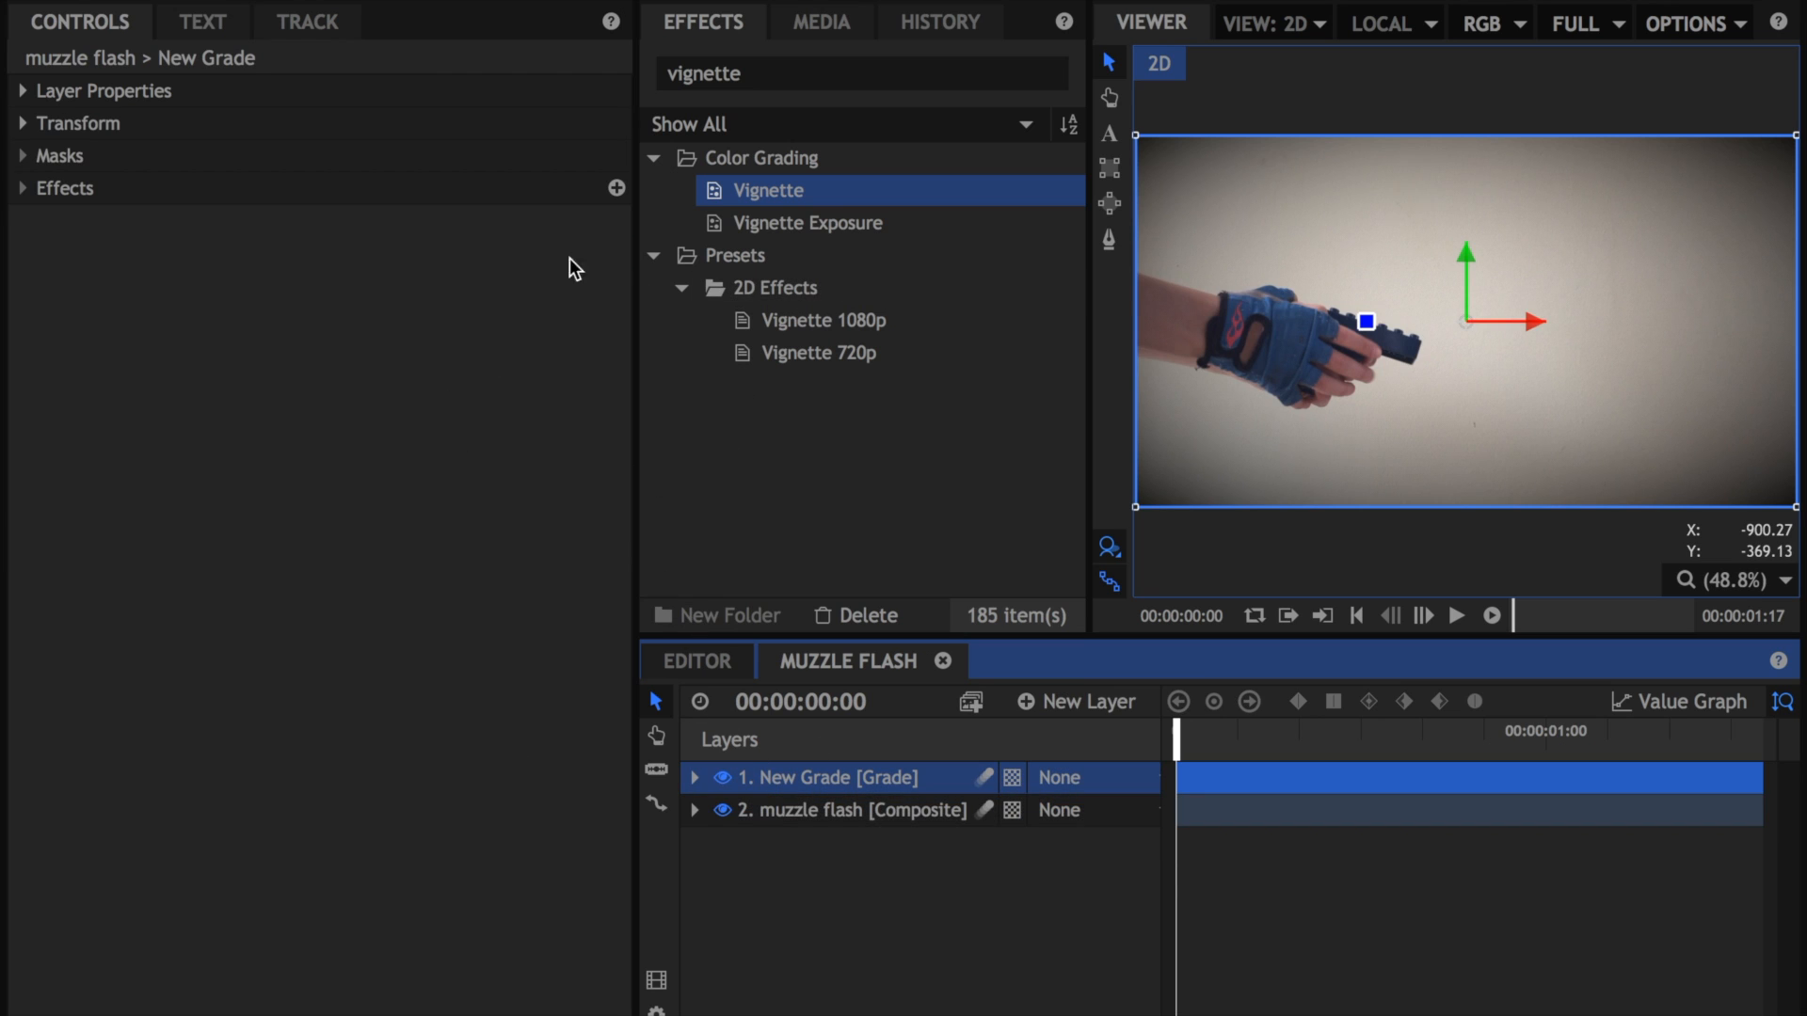
Step: Expand the new Grade layer's properties and set its blend mode to Soft Light
{"action": "left_click", "coordinate": [32, 104]}
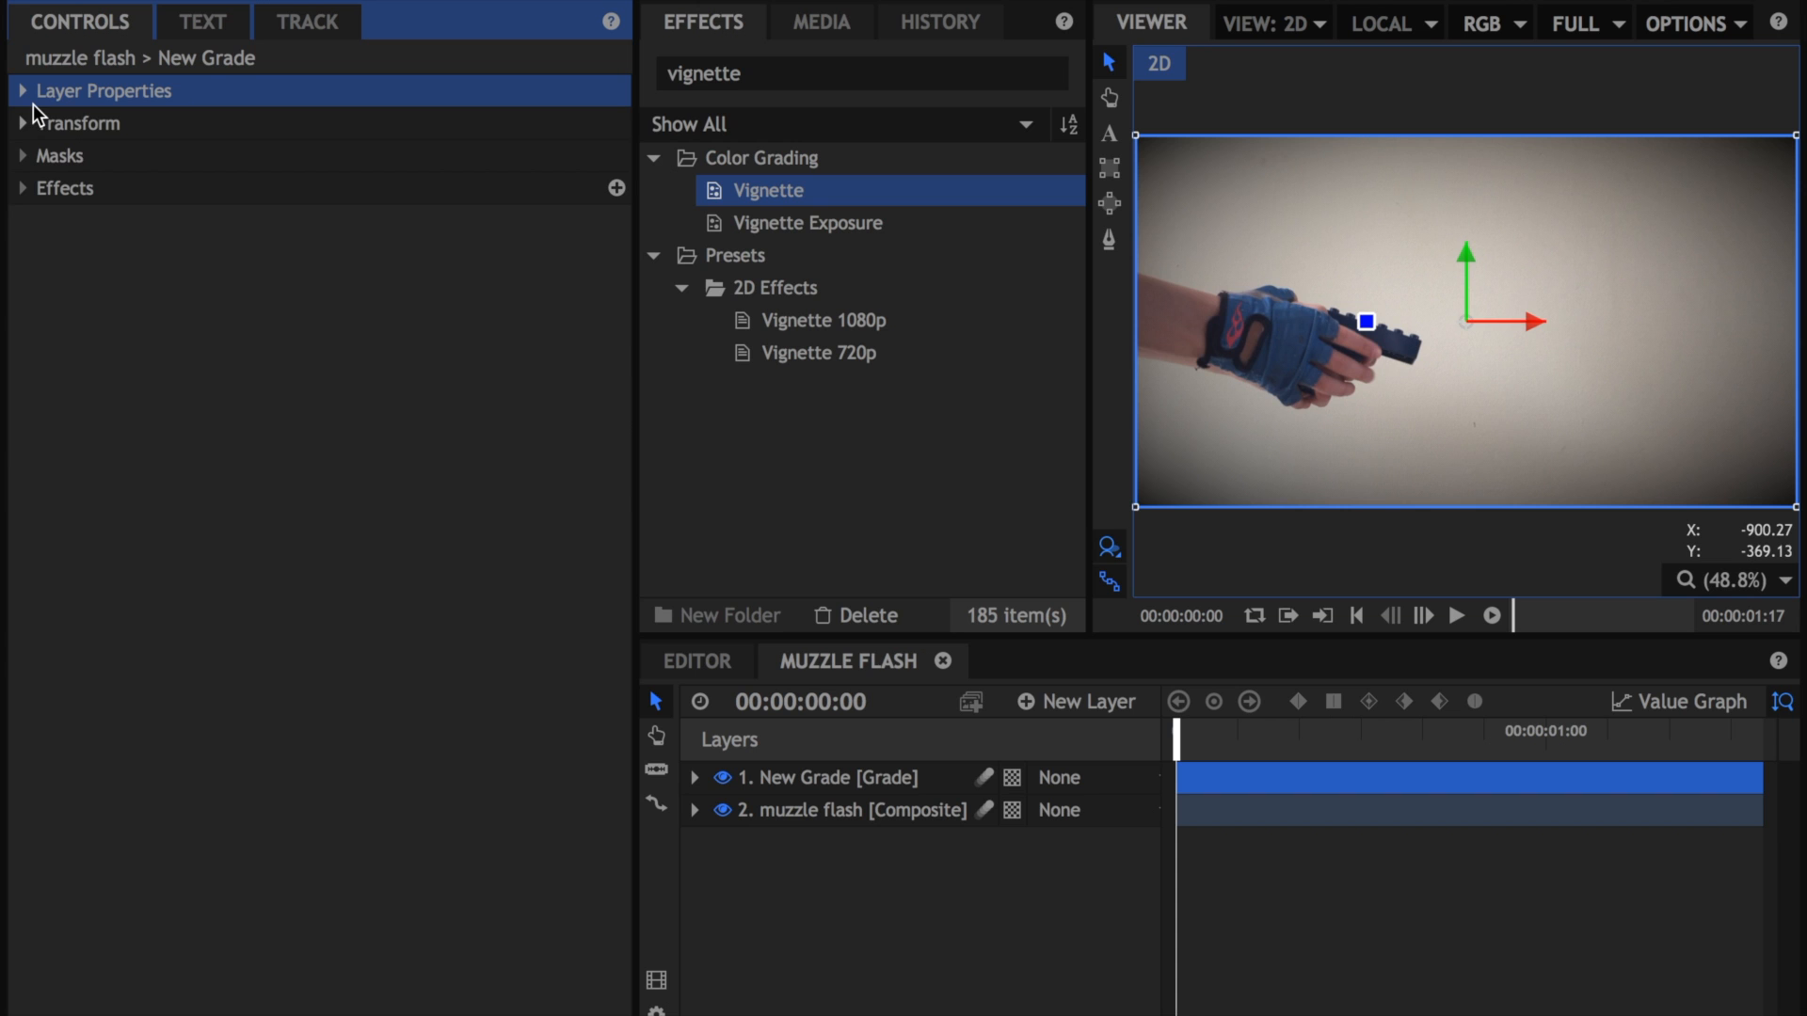
{"action": "left_click", "coordinate": [22, 92]}
{"action": "left_click", "coordinate": [311, 193]}
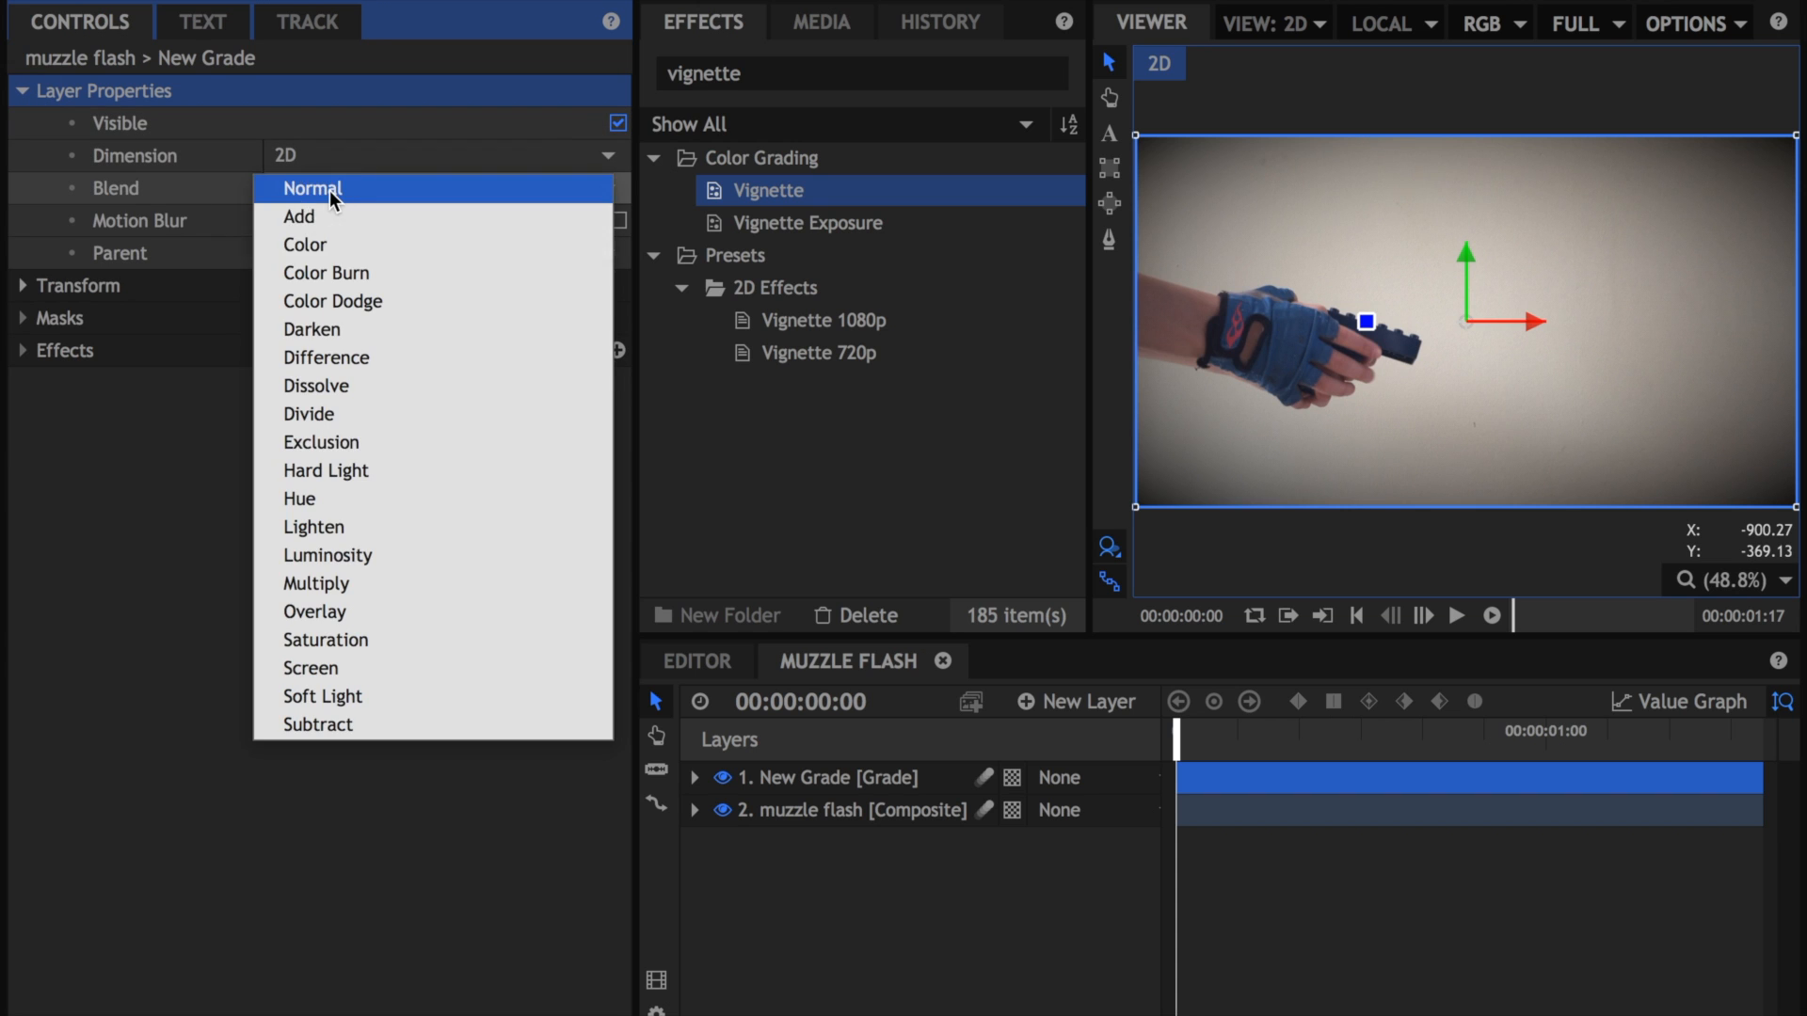
{"action": "left_click", "coordinate": [371, 712]}
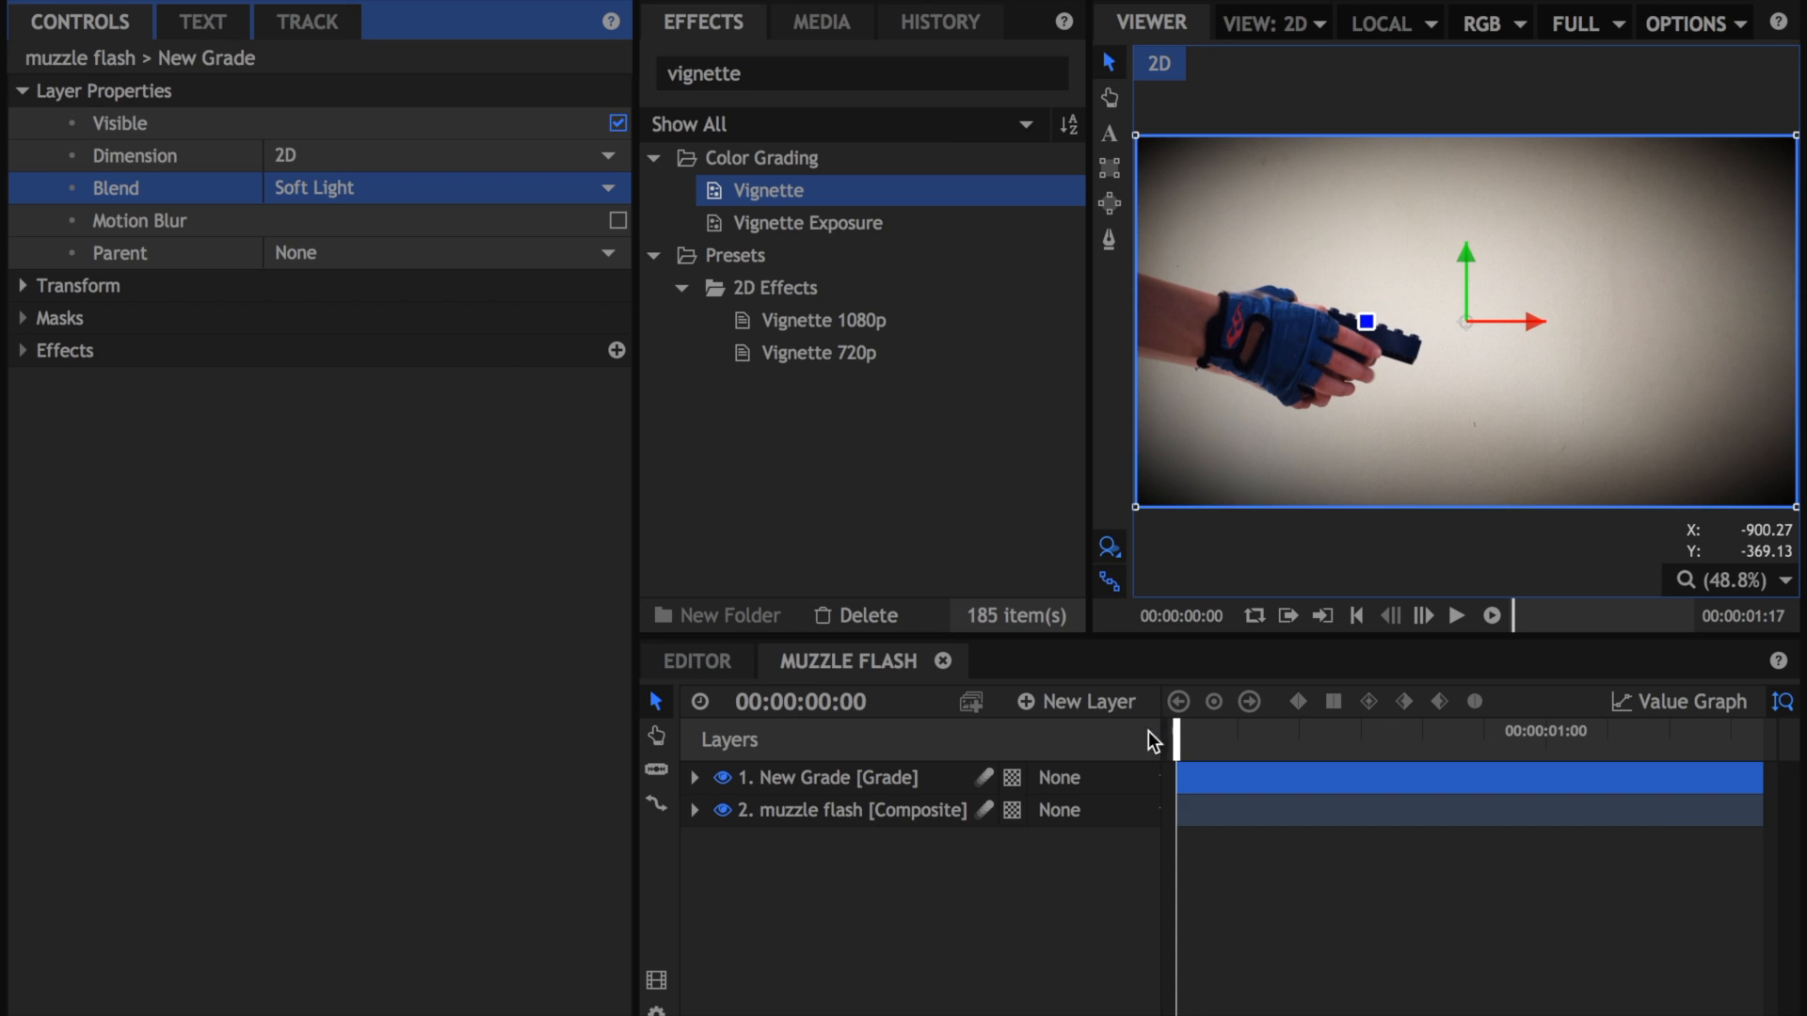
Step: Compare the image with the Grade layer hidden and shown, and play the graded muzzle flash composite from its first frame
{"action": "left_click", "coordinate": [721, 778]}
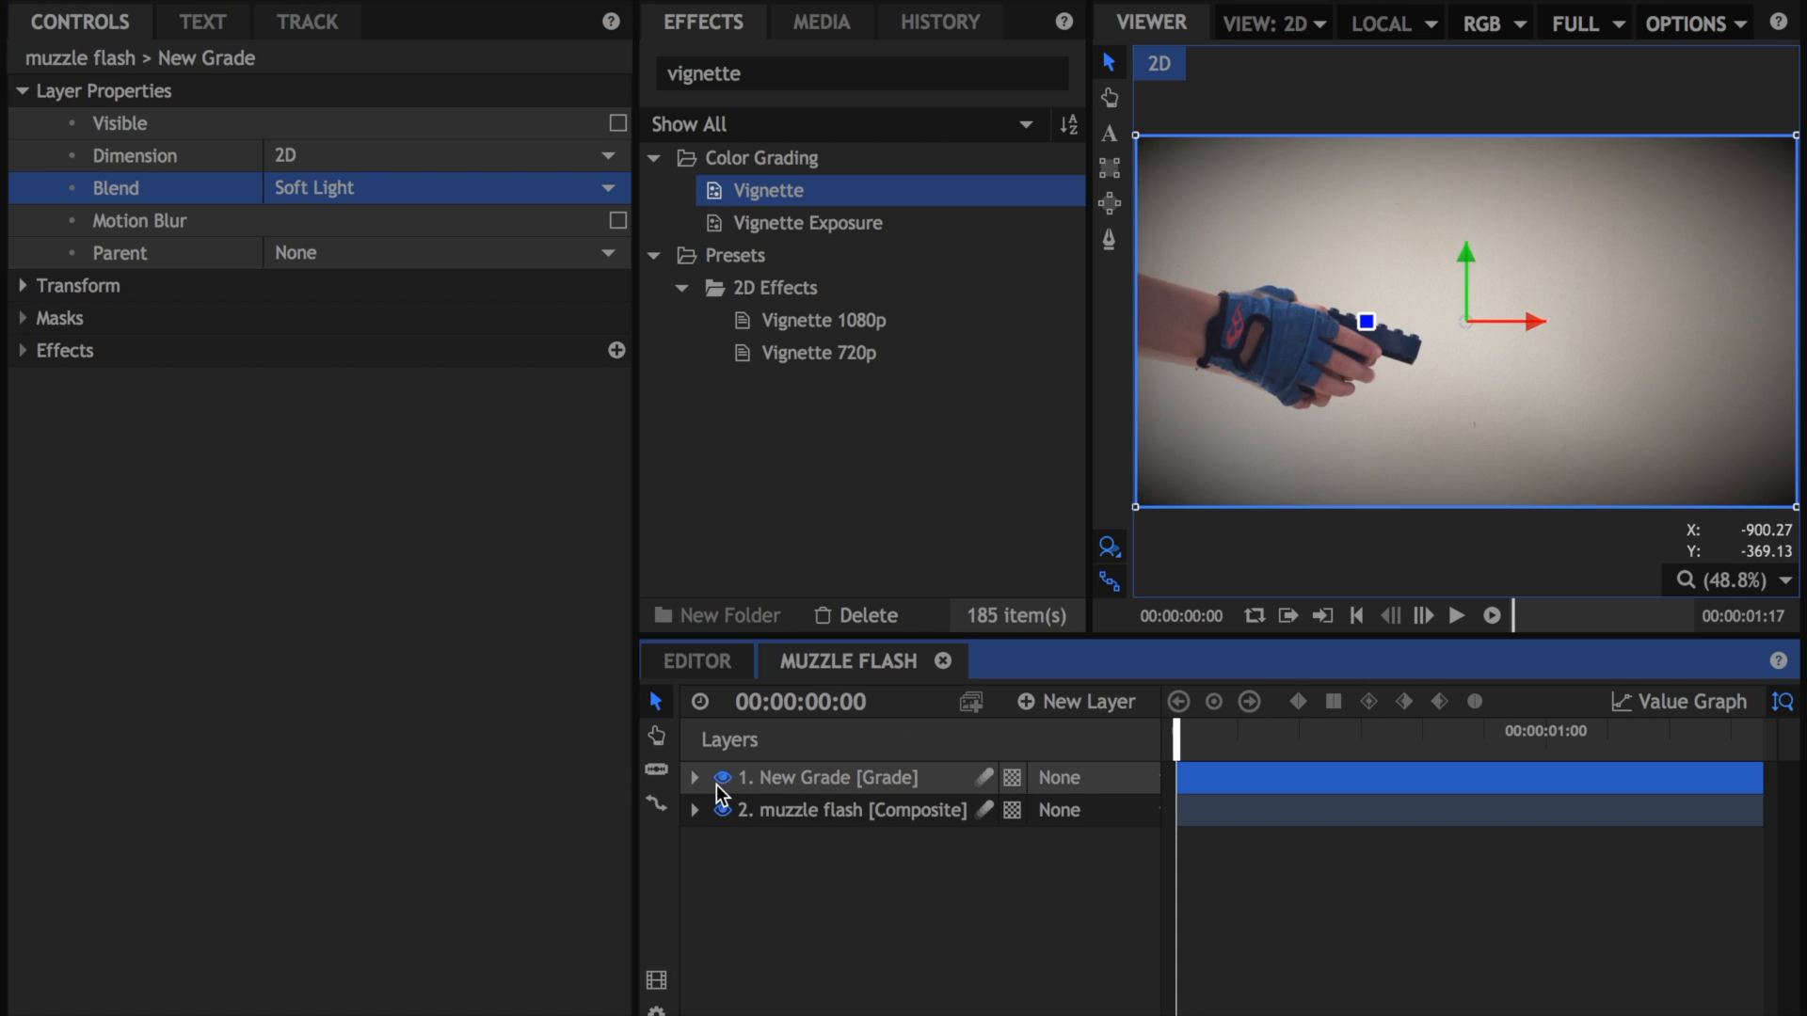
{"action": "left_click", "coordinate": [722, 778]}
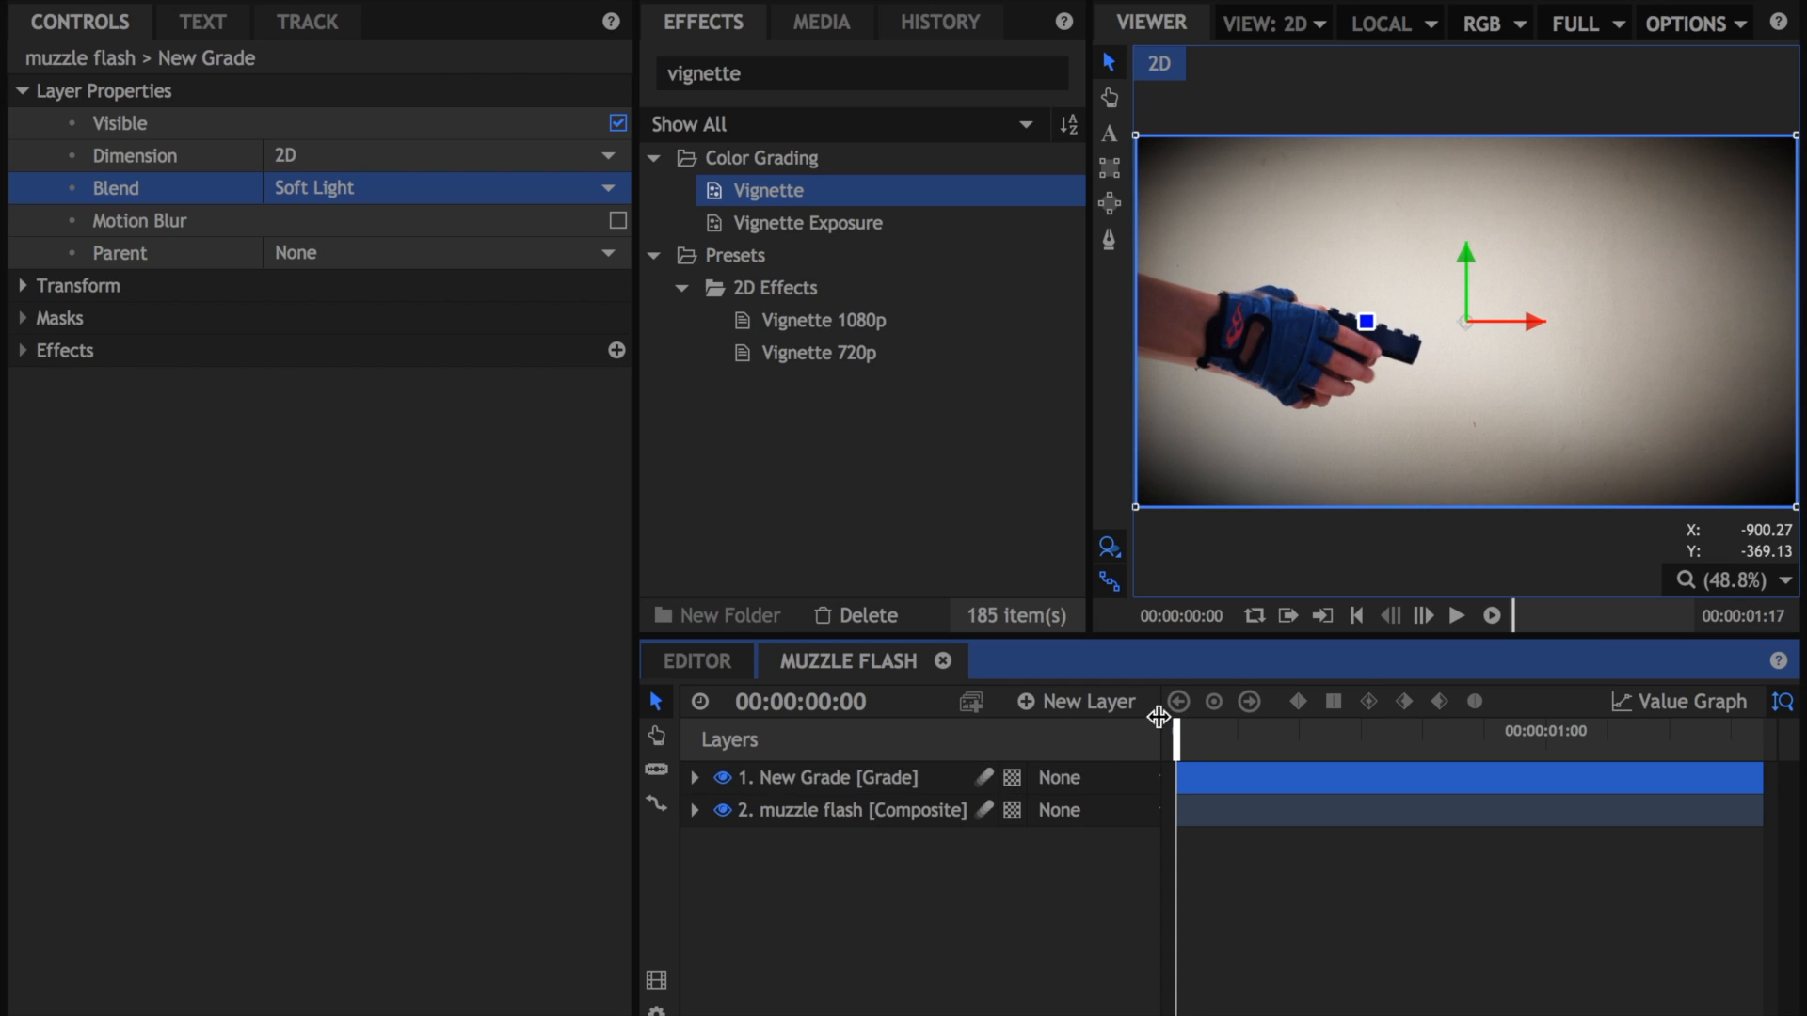
{"action": "key", "text": "space"}
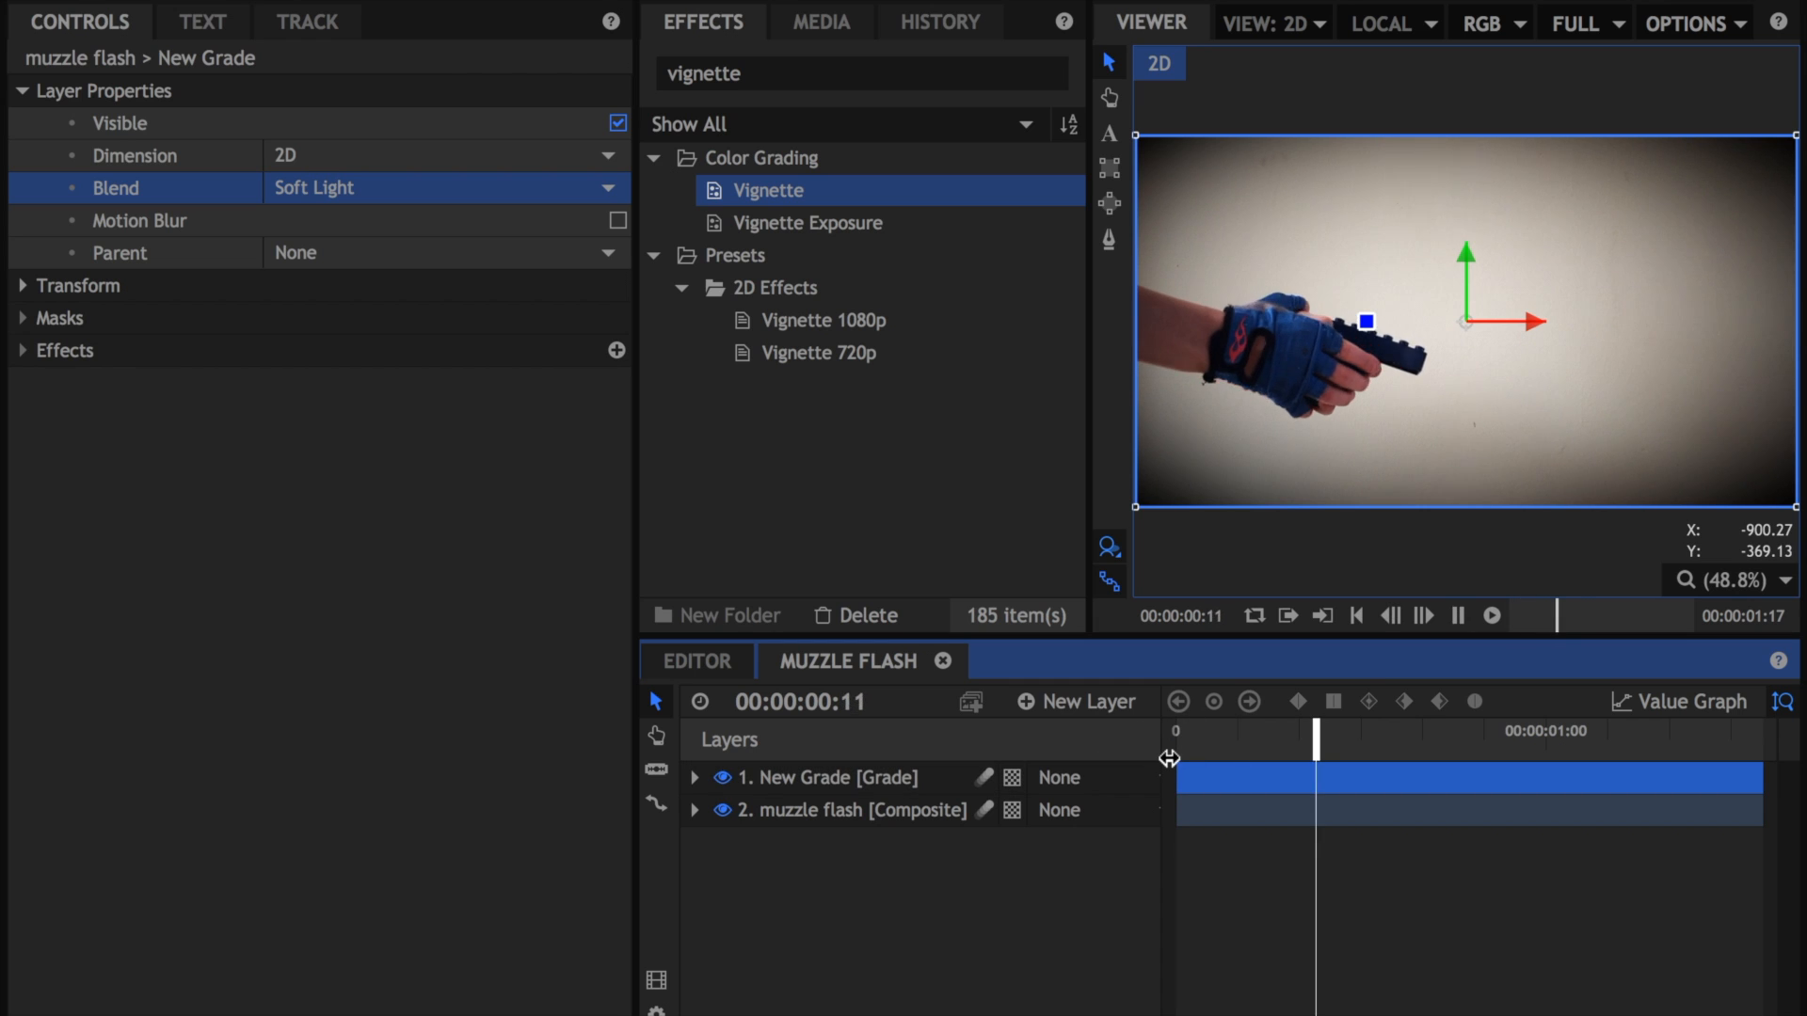
{"action": "left_click", "coordinate": [1181, 736]}
{"action": "left_click_drag", "start_coordinate": [1181, 736], "coordinate": [1053, 736]}
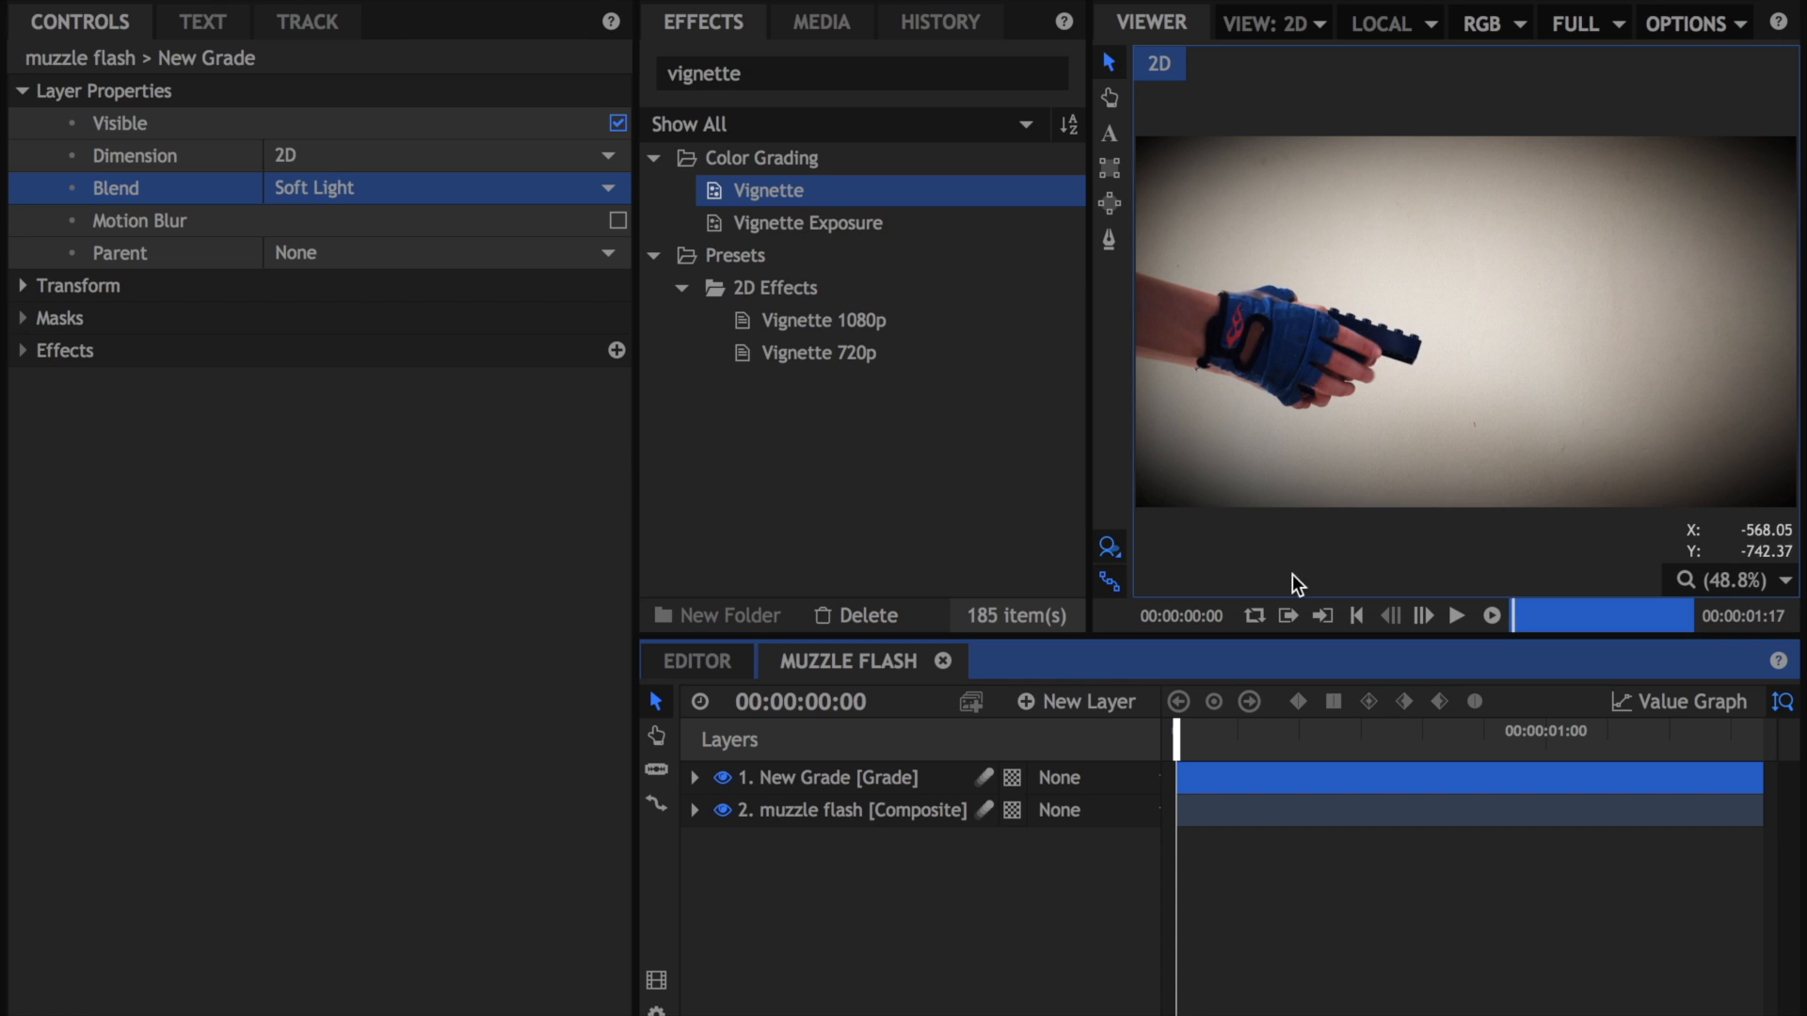
{"action": "left_click", "coordinate": [1456, 617]}
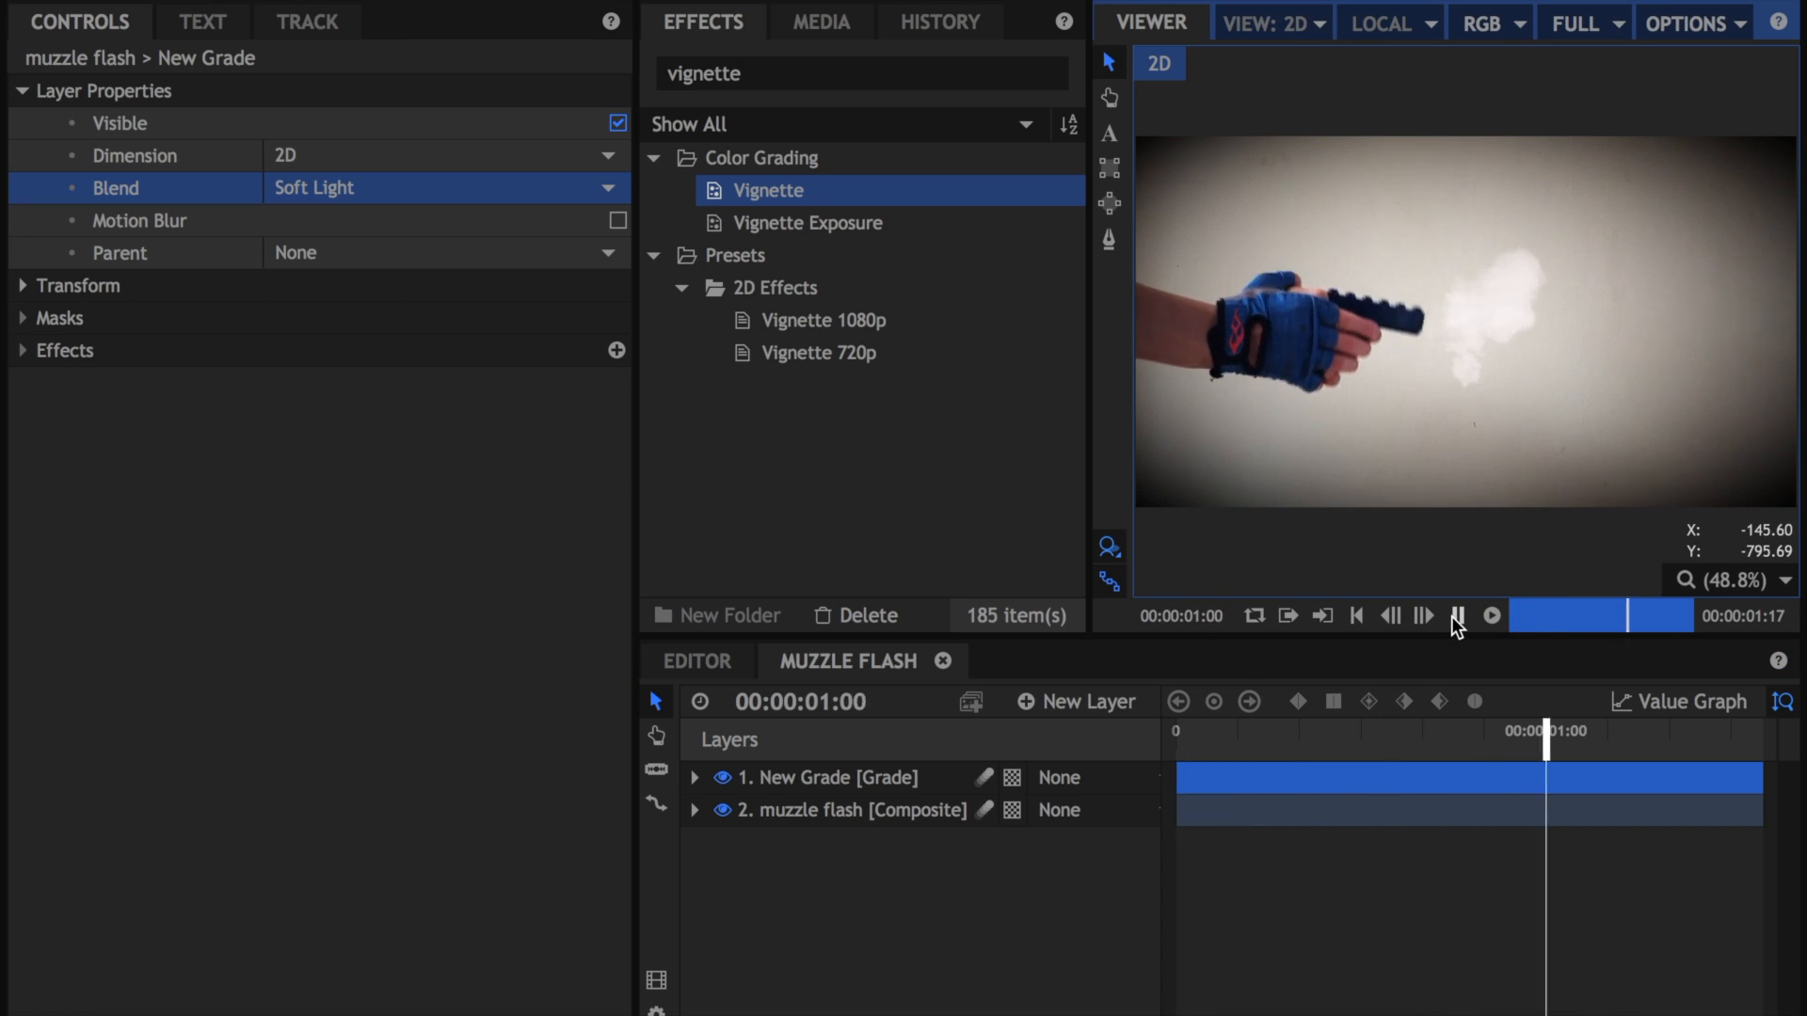